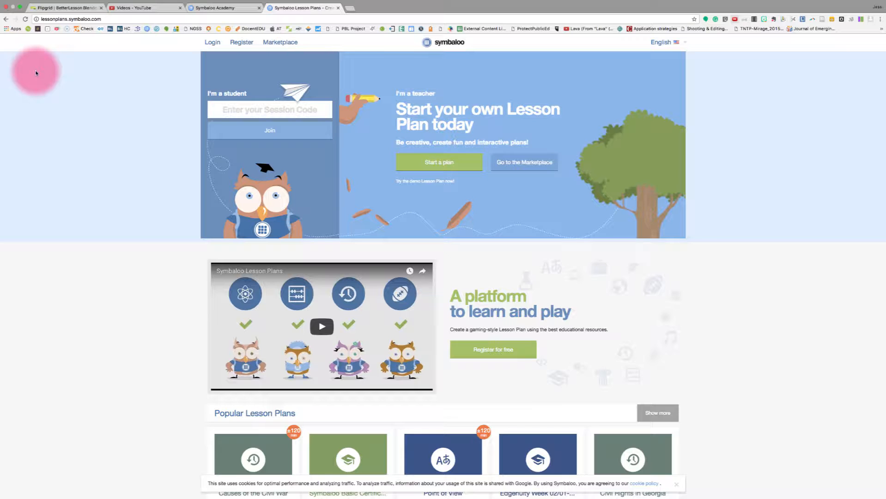
- Create a new Symbaloo lesson plan with the subject Frogs and dismiss the initial tile search
click(206, 8)
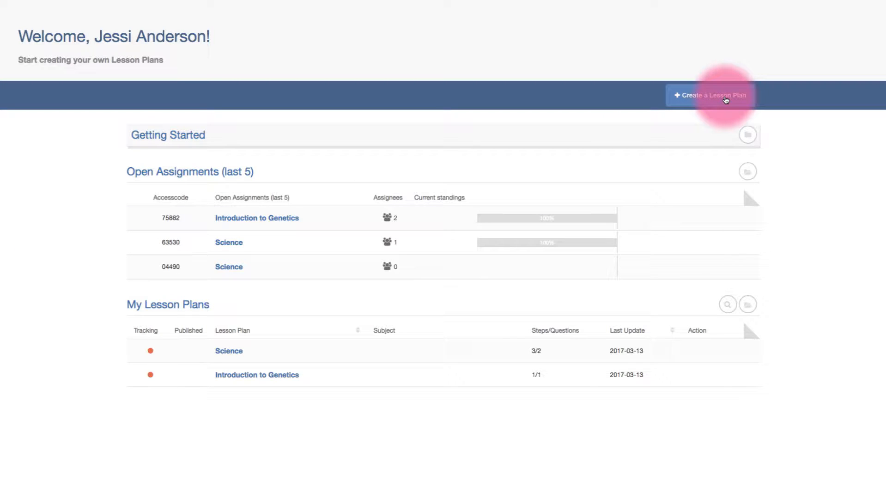
click(680, 101)
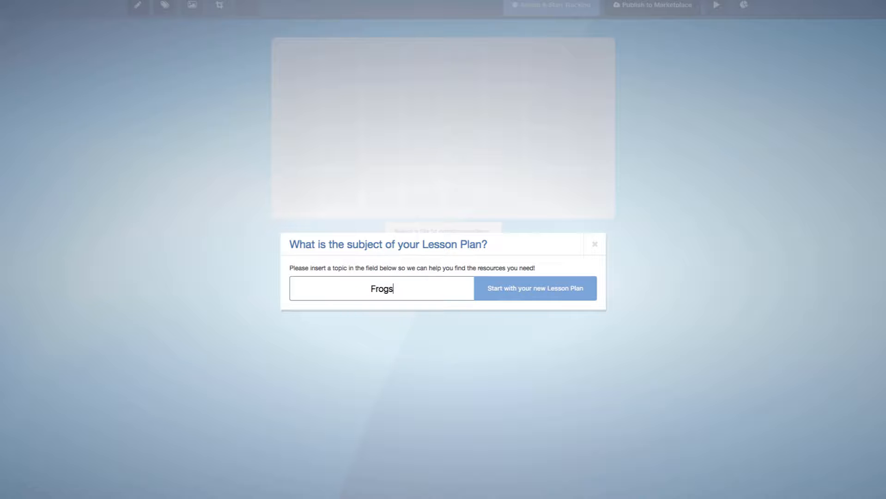
click(543, 295)
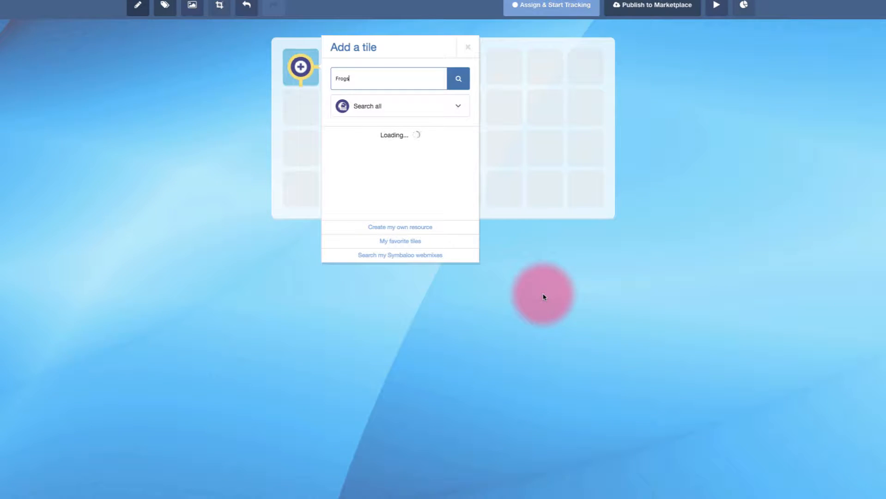
click(469, 48)
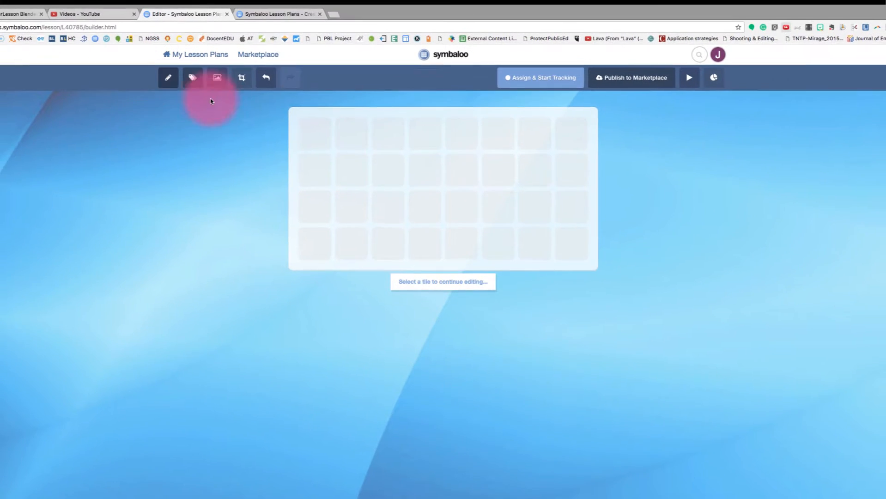
- Set the lesson plan's tile grid size to 6 x 4
click(242, 85)
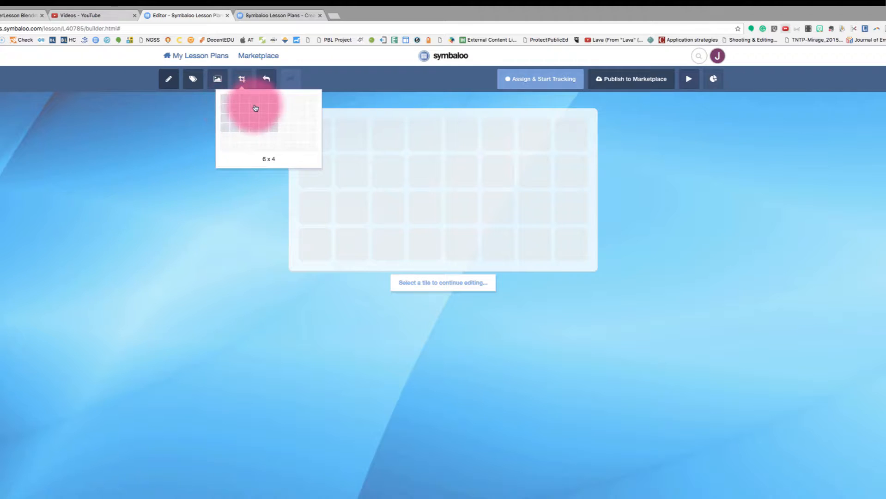
click(272, 125)
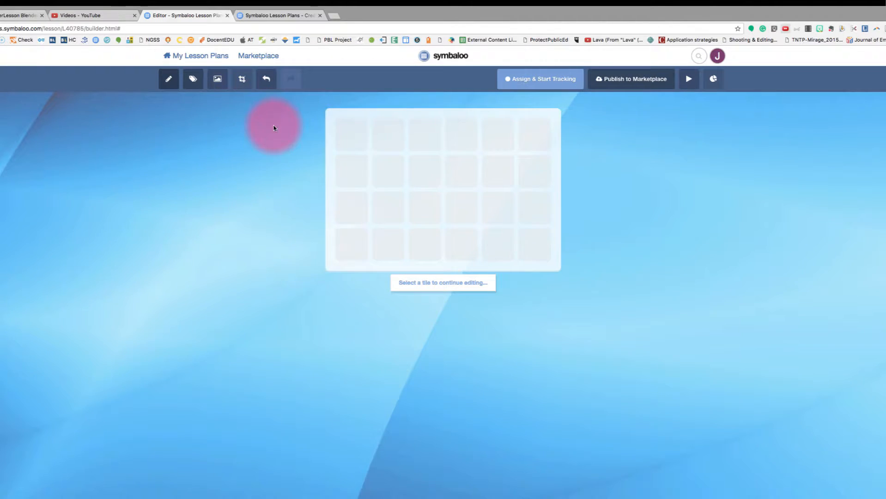
- Try the largest tile grid, 10 x 6, and return the grid size to 6 x 4
click(245, 84)
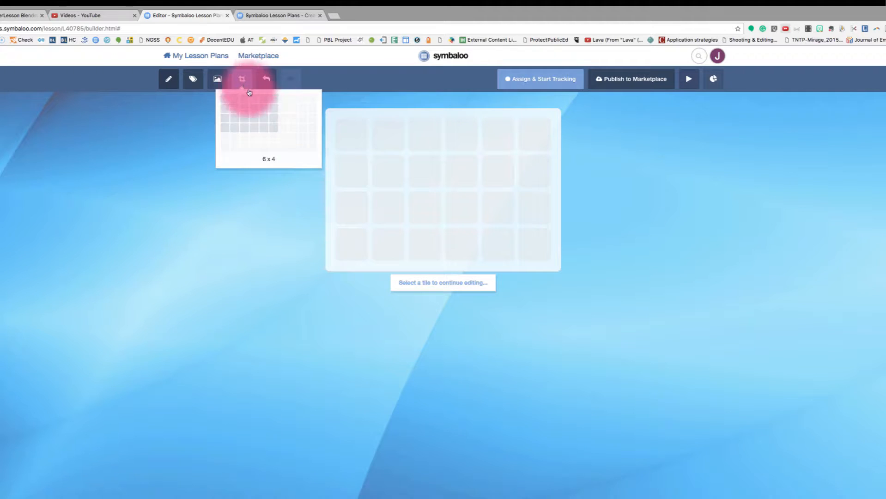
click(314, 152)
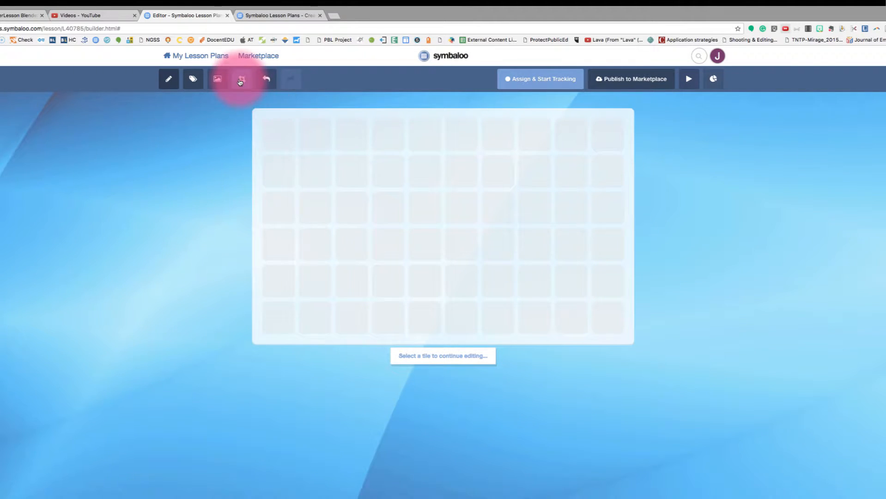
click(242, 79)
click(271, 125)
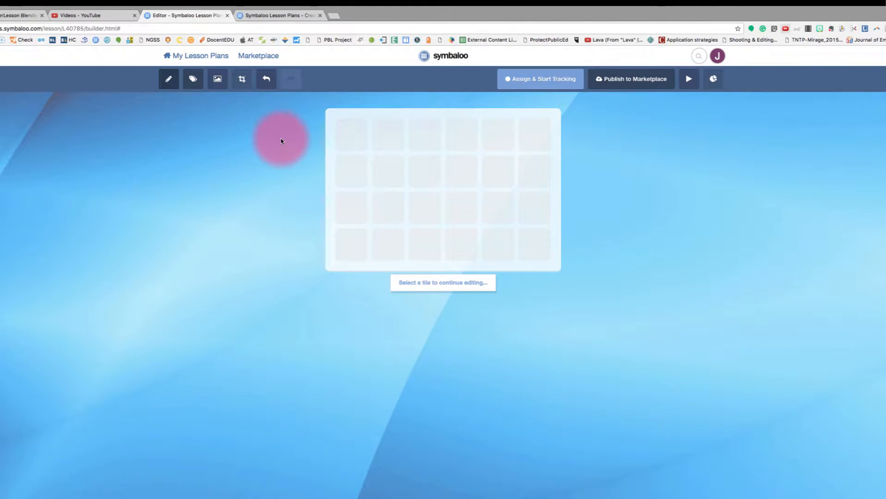
- Apply the Urban theme to the lesson plan and save it
click(217, 81)
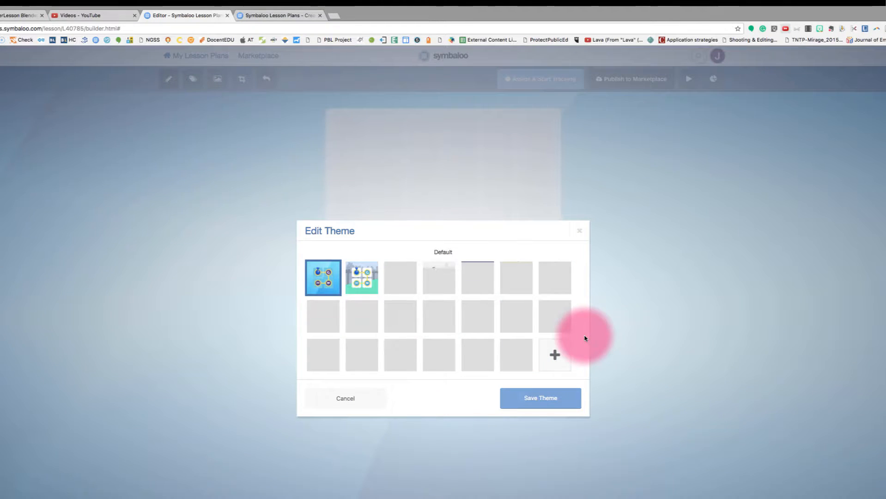
click(362, 281)
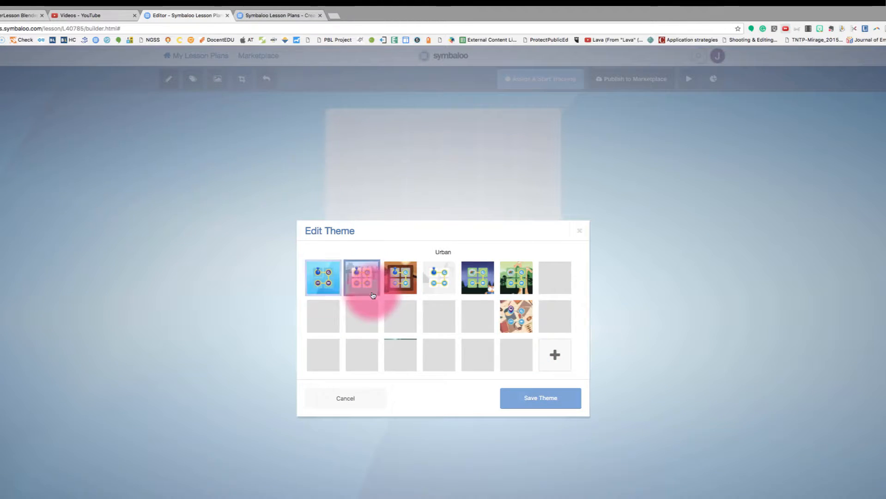
click(547, 400)
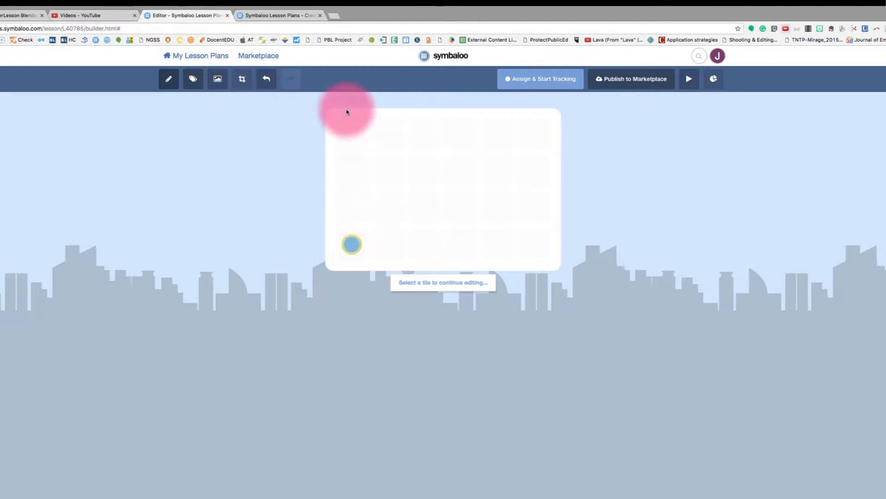
- Open the tile search for the first tile of the grid
click(350, 135)
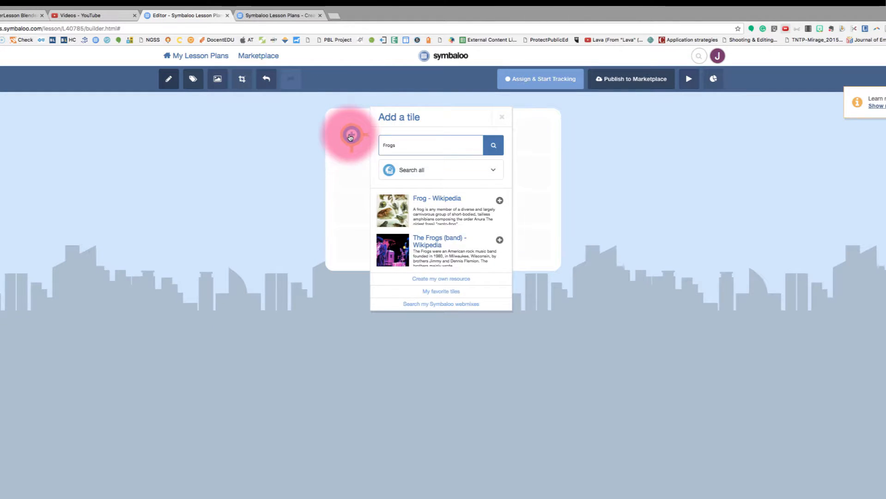
click(350, 136)
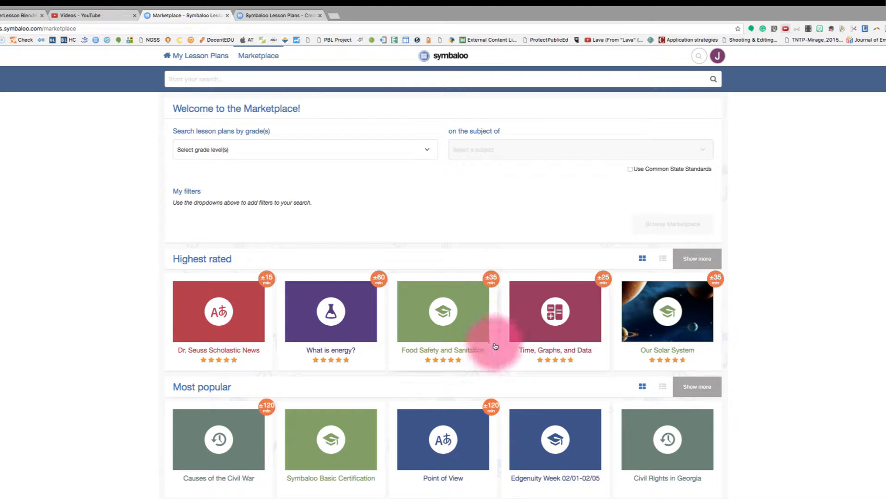
- Open the Our Solar System lesson plan from the Marketplace, try the lesson and accept its learning objectives
click(665, 319)
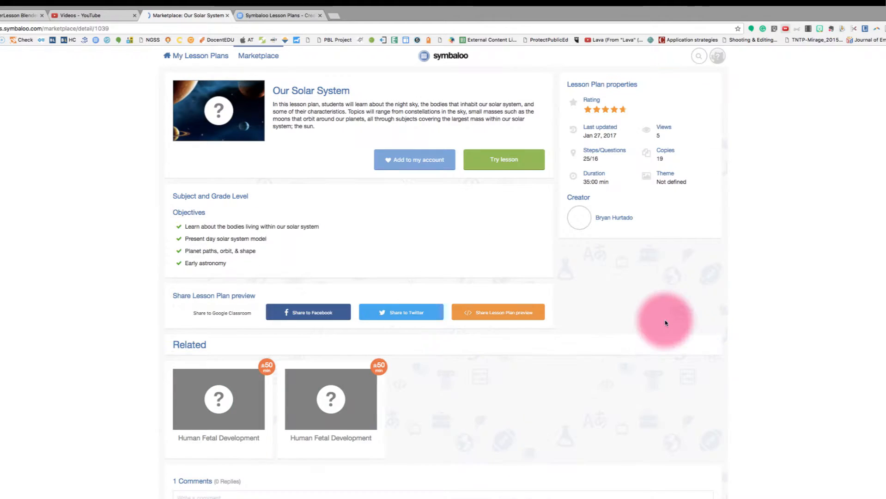
click(416, 162)
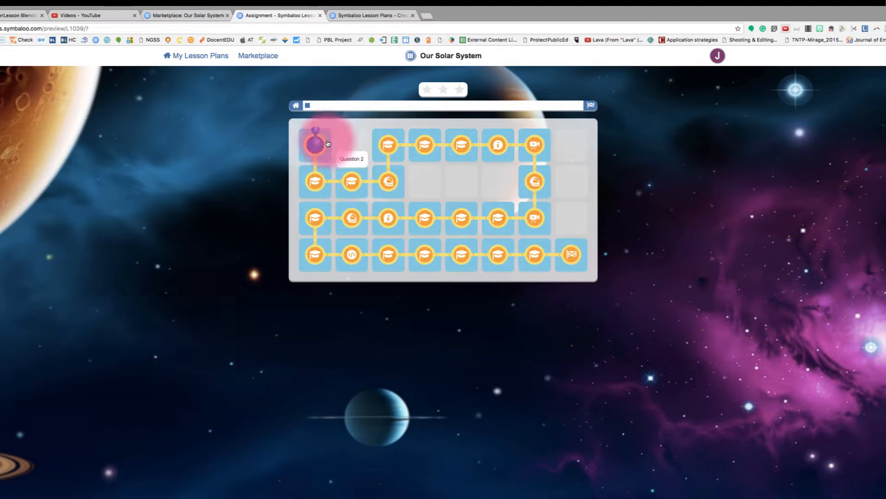
click(314, 144)
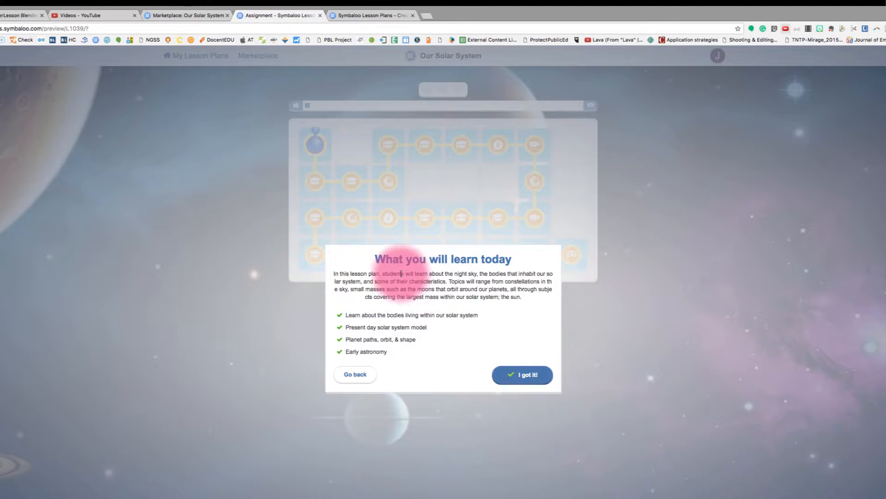
click(520, 375)
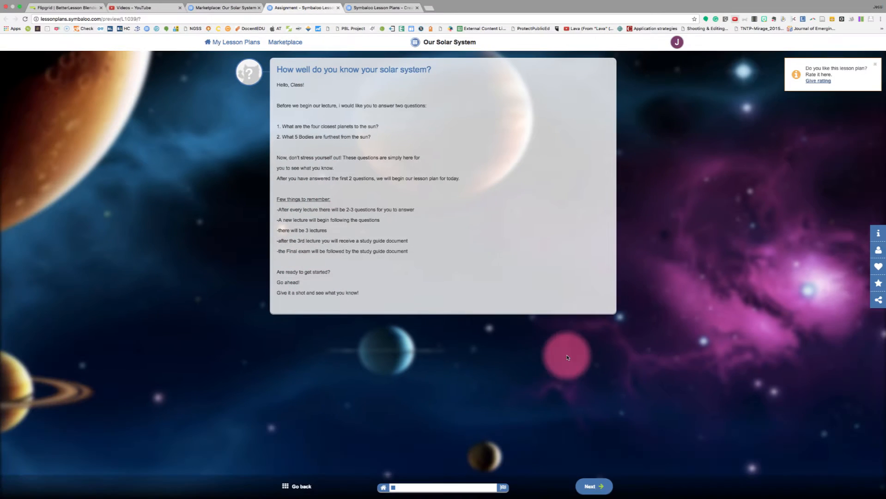
- Answer Question 1 with "Mercury, Venus, Earth, Mars", check it, continue to Question 2 and go back to the lesson board
click(595, 487)
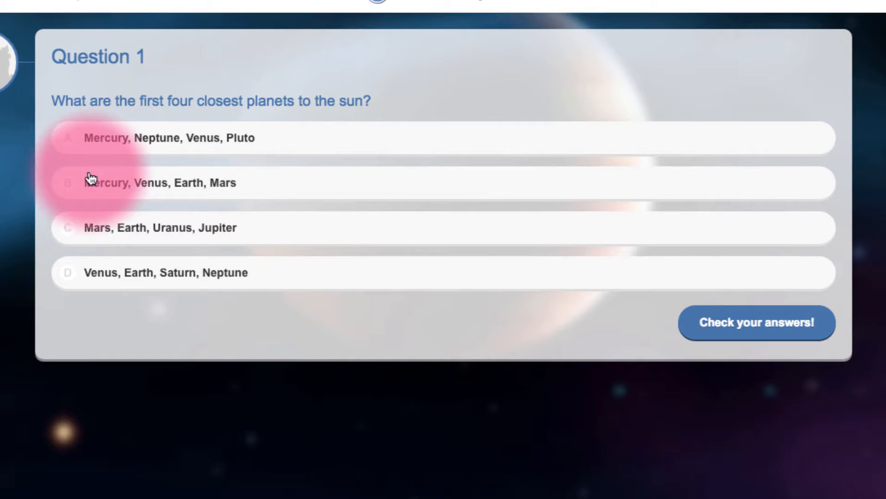
click(285, 123)
click(578, 184)
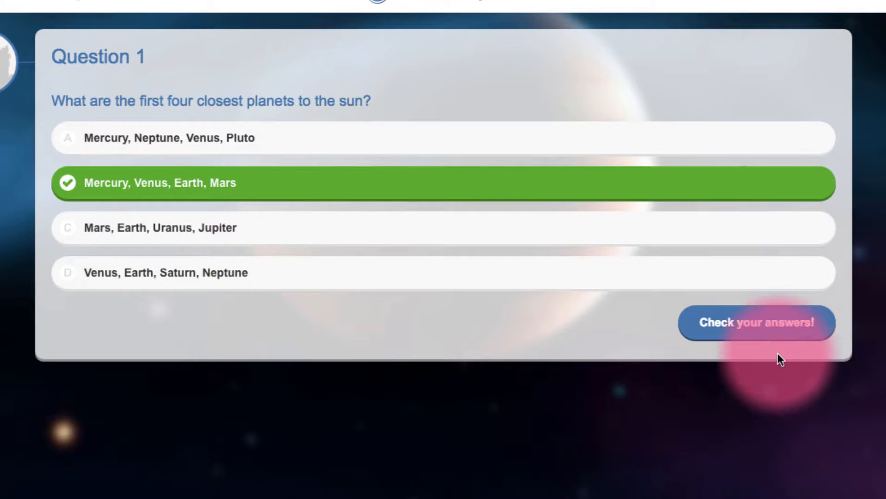
click(763, 339)
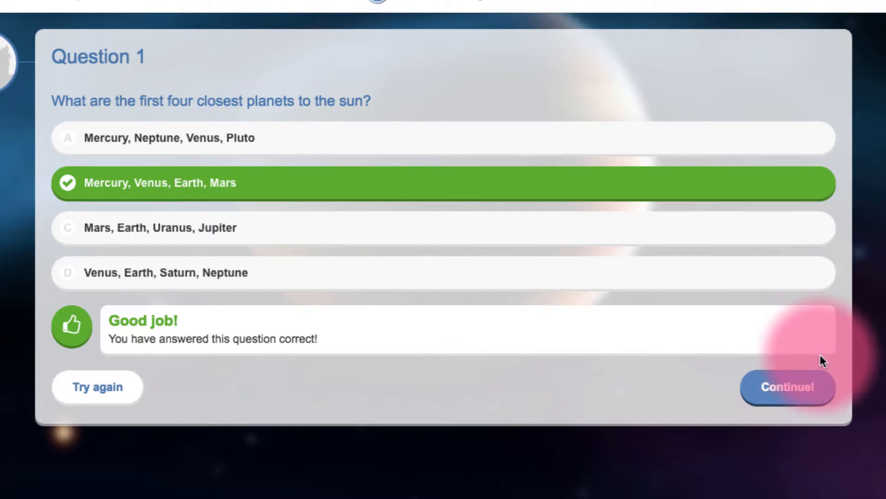
click(770, 398)
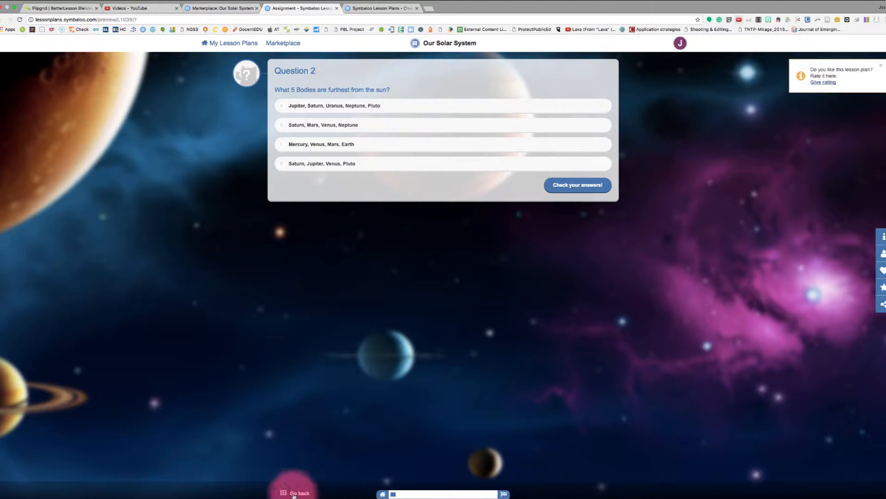
click(293, 494)
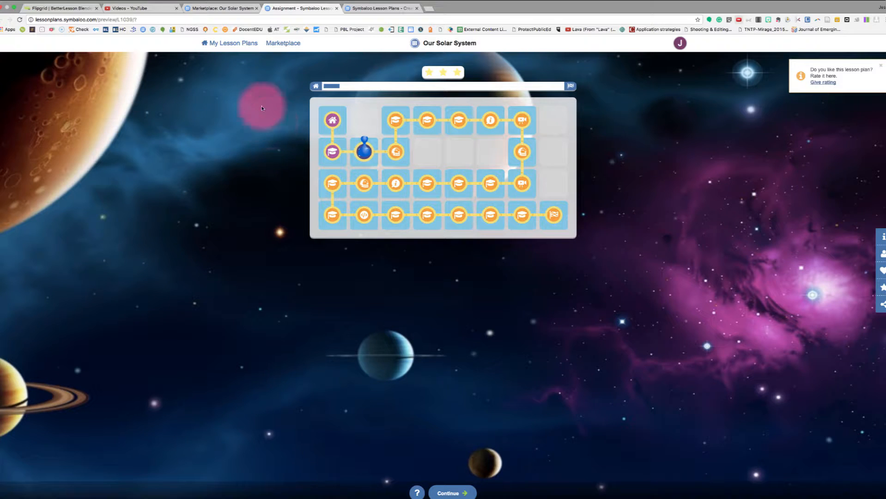
- Return to the Frogs lesson plan in My Lesson Plans and search for "poisonous frogs" for its first tile
click(235, 42)
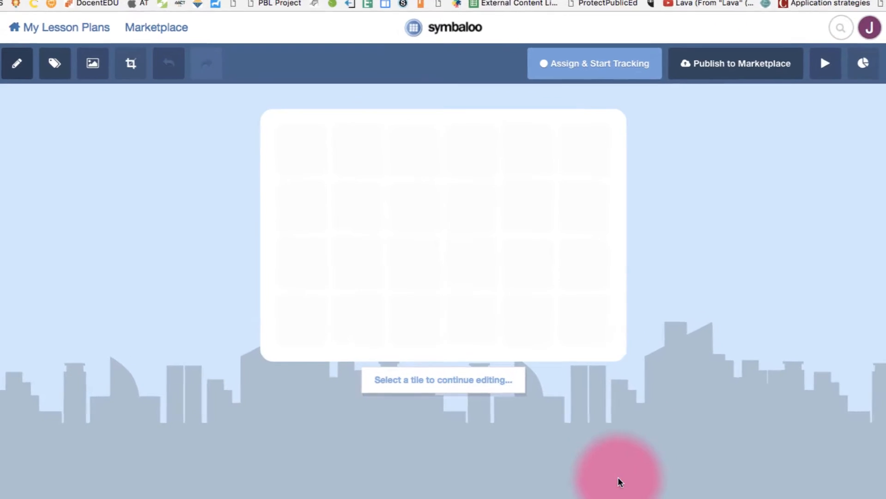
click(279, 112)
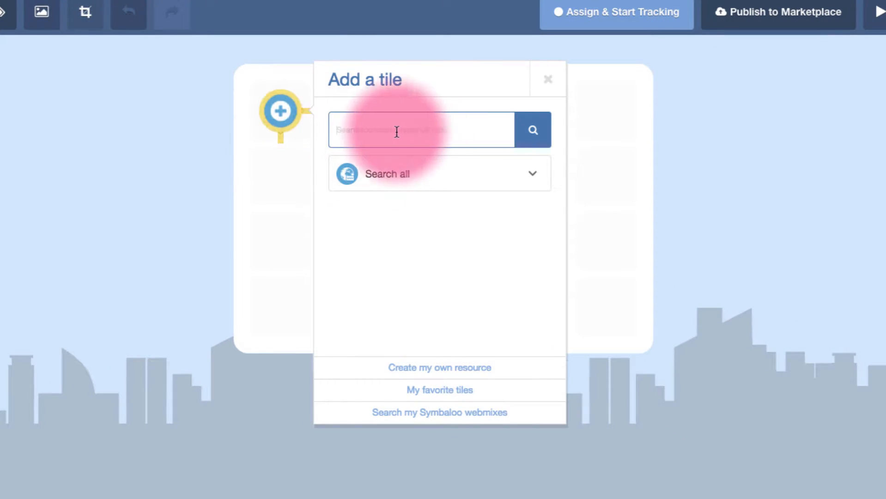
text(P)
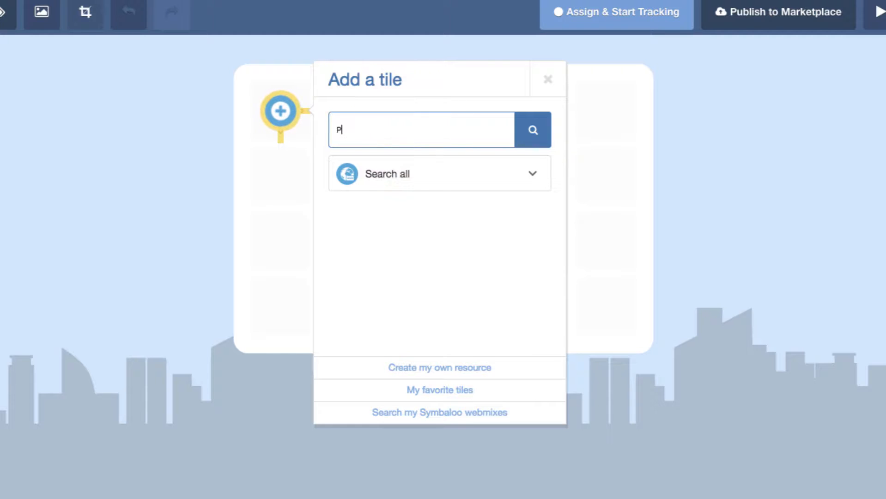
text(o)
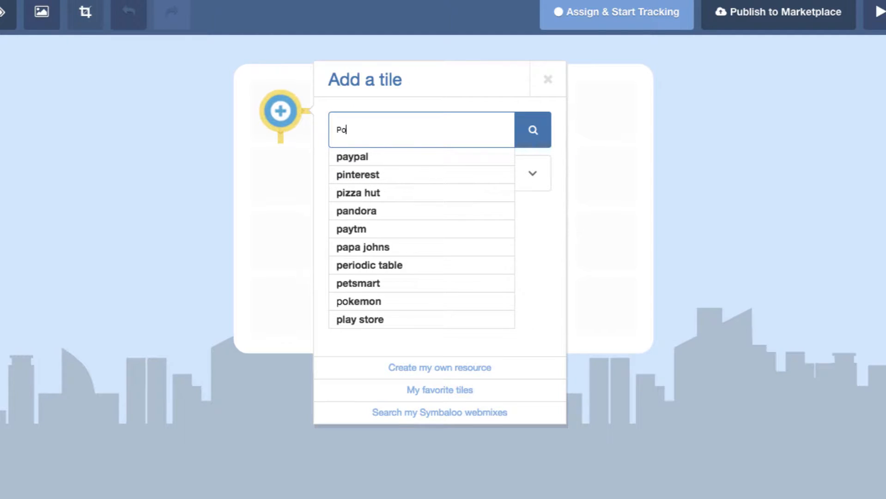
text(isonous frogs)
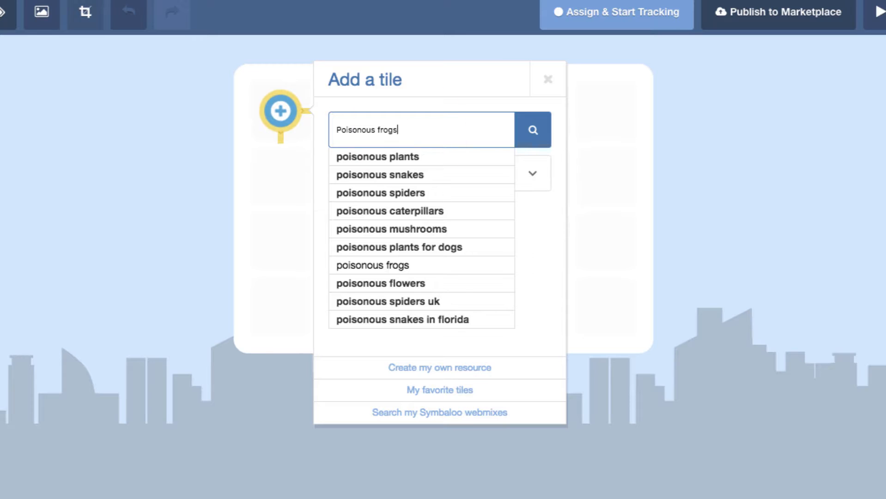
click(397, 160)
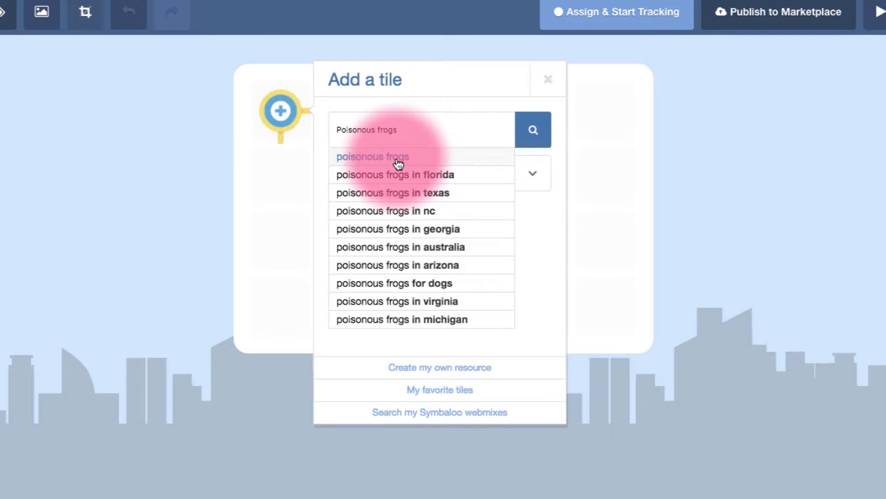
click(448, 158)
click(534, 135)
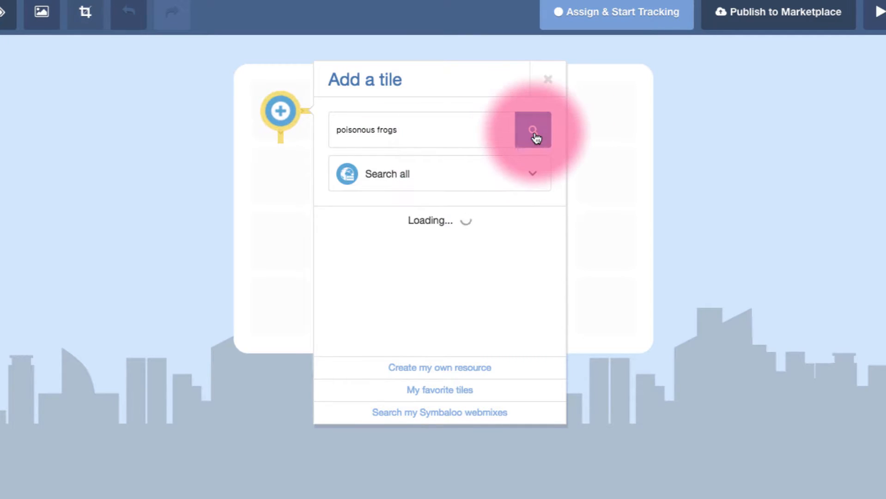
- Restrict the poisonous frogs search to OpenEd and browse the resources offered
click(533, 178)
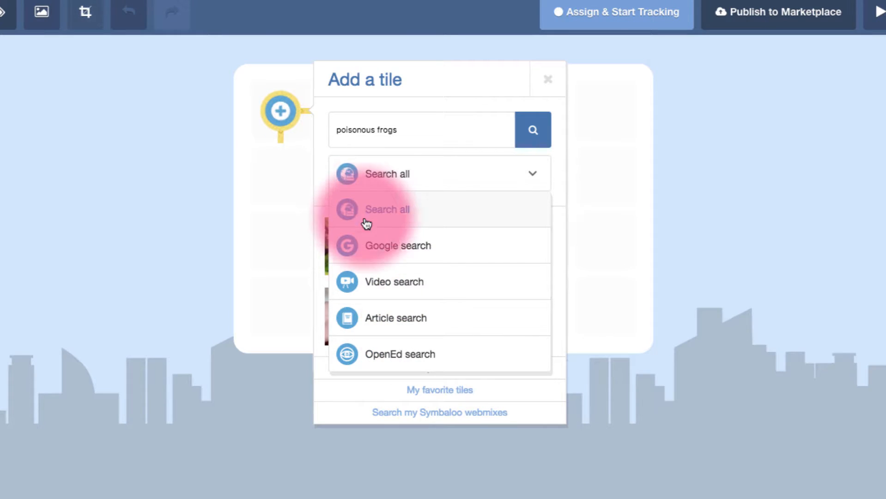
click(375, 363)
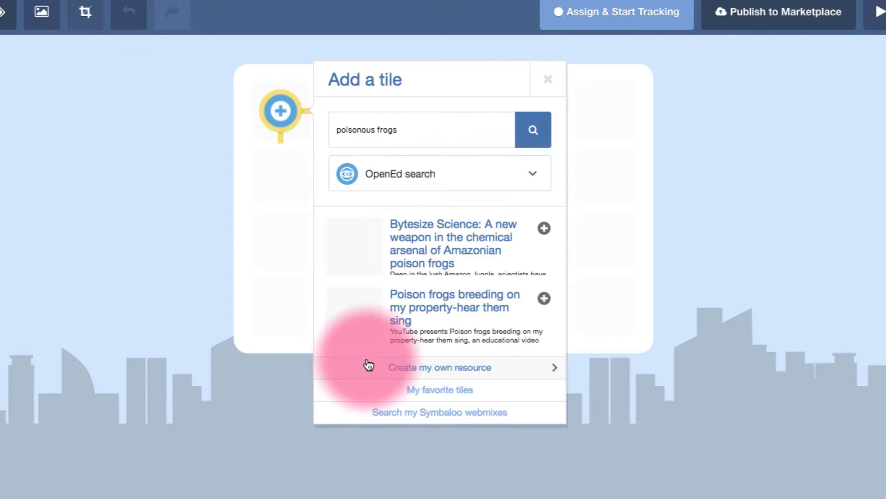
scroll(508, 276, down, 5)
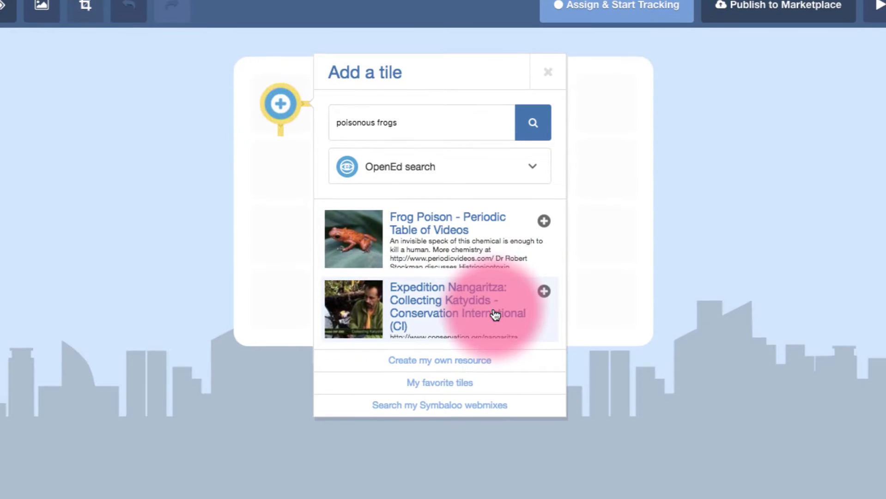
scroll(494, 312, up, 5)
- Switch the poisonous frogs search to Video search
click(526, 179)
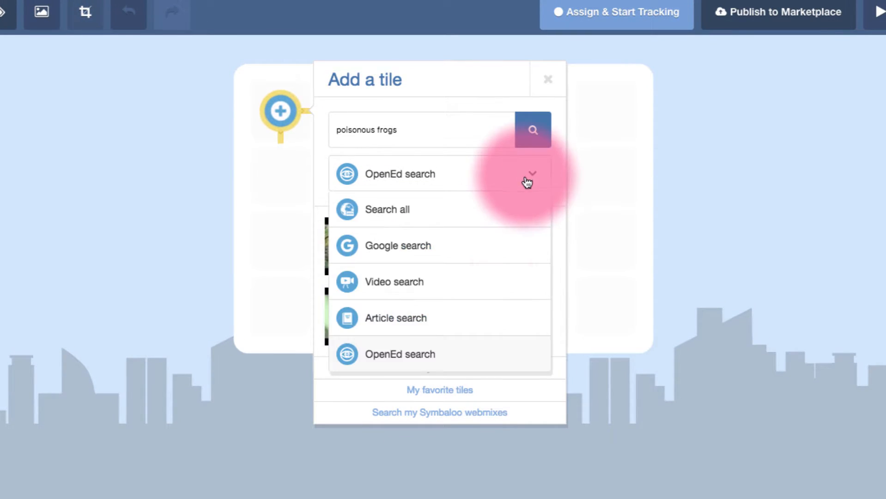
click(392, 283)
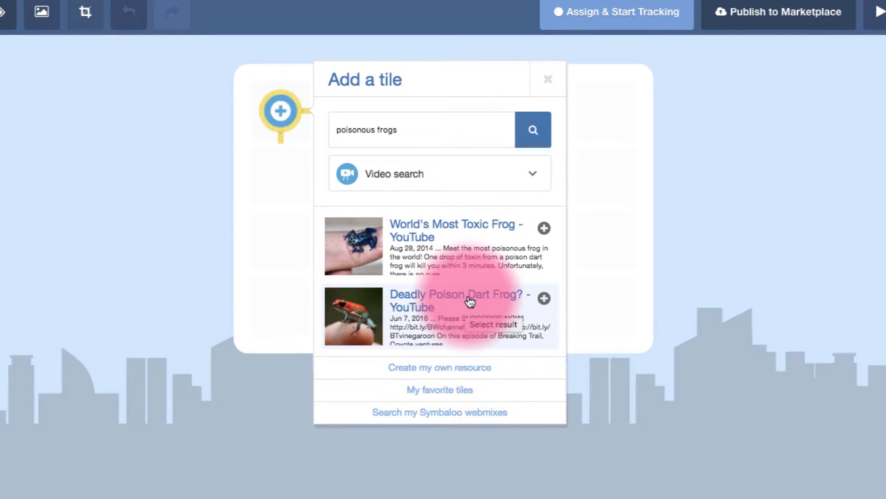
- Add the "Poison Frogs in Our Backyard! - YouTube" video from the search results as the board's first tile
scroll(469, 302, down, 5)
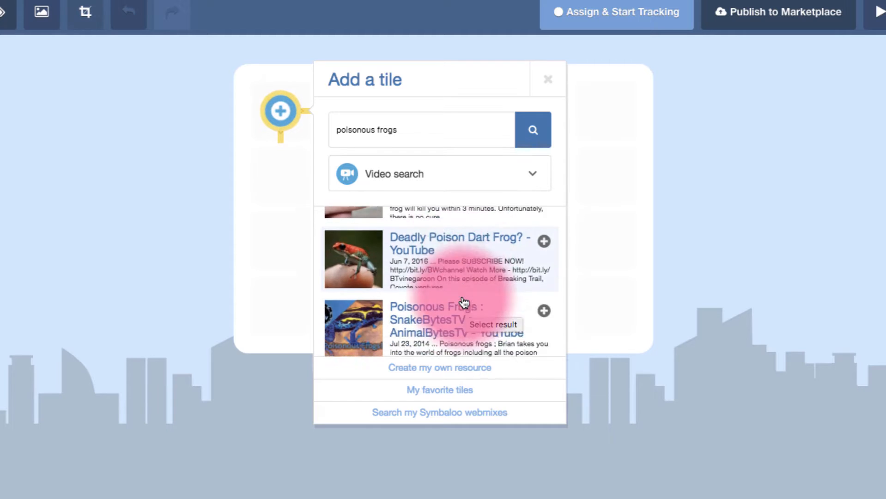
scroll(464, 303, down, 4)
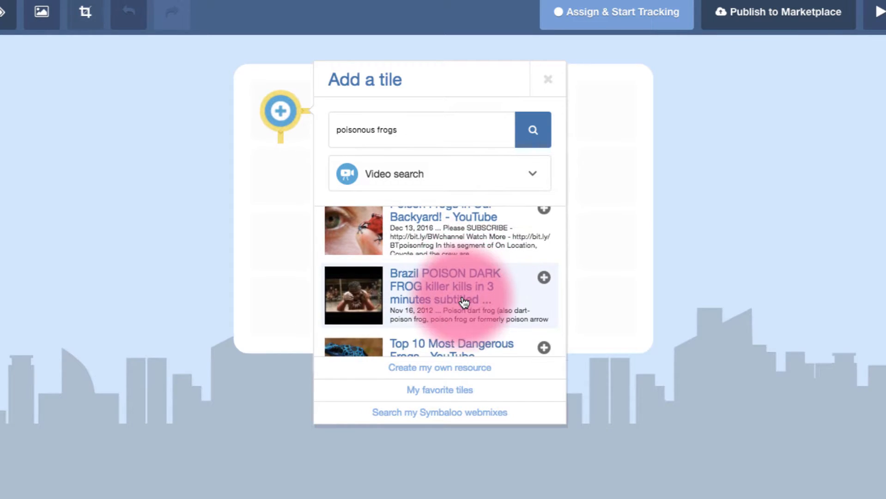
scroll(464, 300, up, 3)
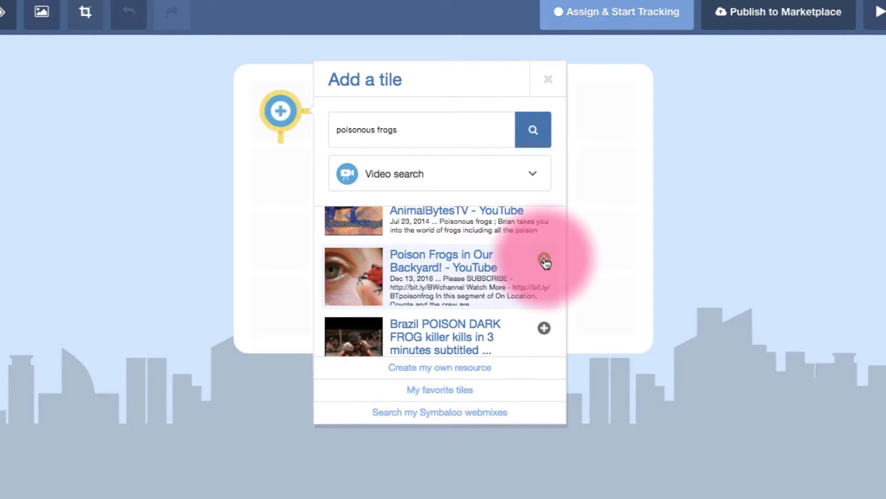
click(544, 259)
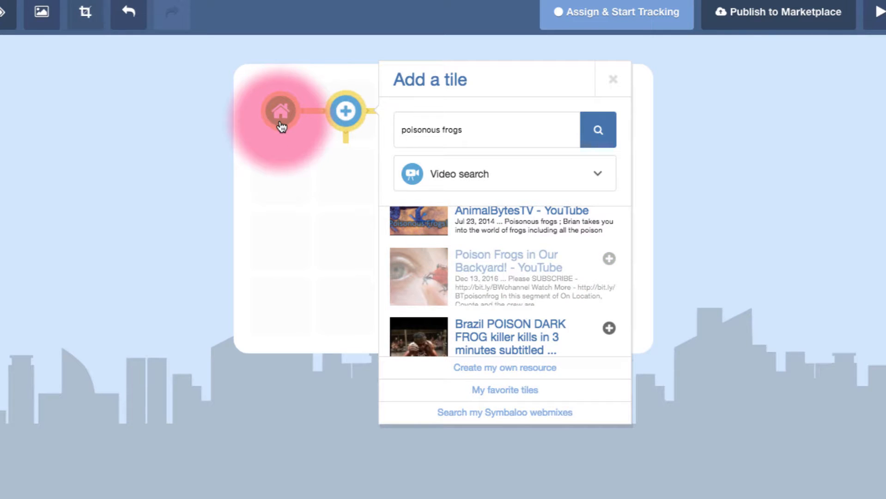
- Edit the first tile and give it the description "This is a video on frogs that are poisonous in our backyard."
click(281, 126)
click(338, 68)
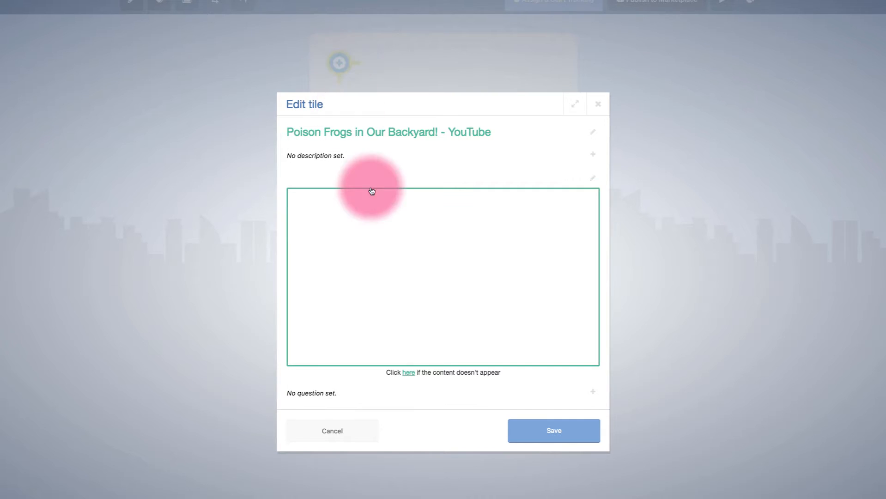
click(326, 157)
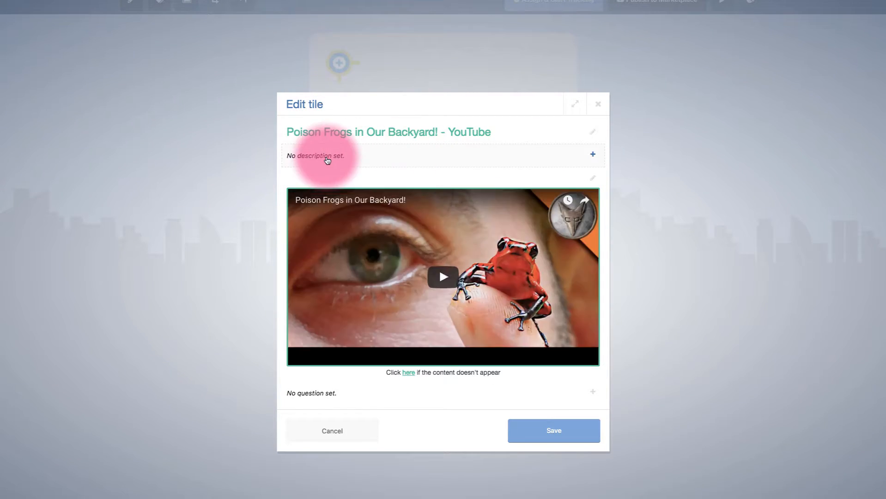
click(375, 162)
text(Thi)
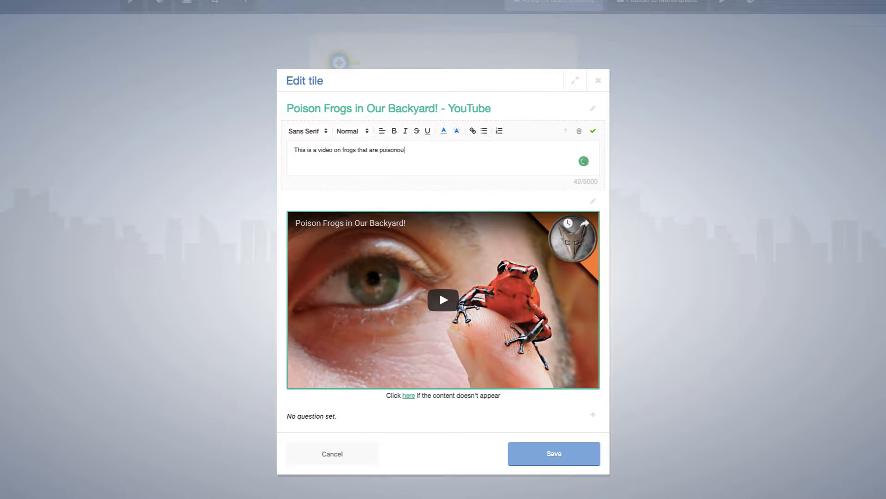
- Add a multiple-choice question to the Poison Frogs tile with the text "What are frogs?"
click(323, 417)
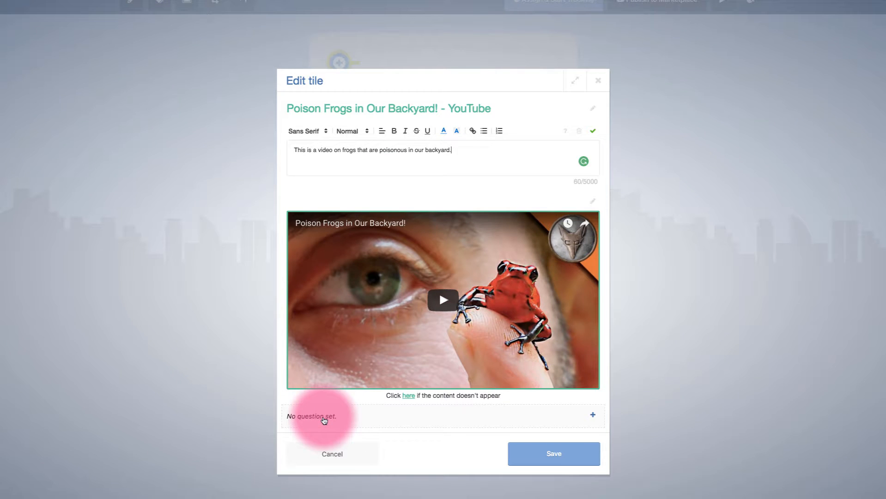
click(324, 421)
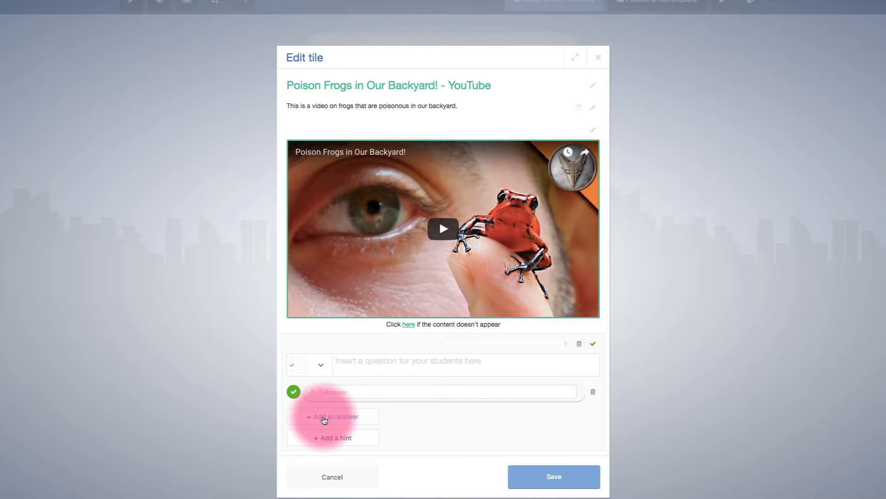
click(364, 365)
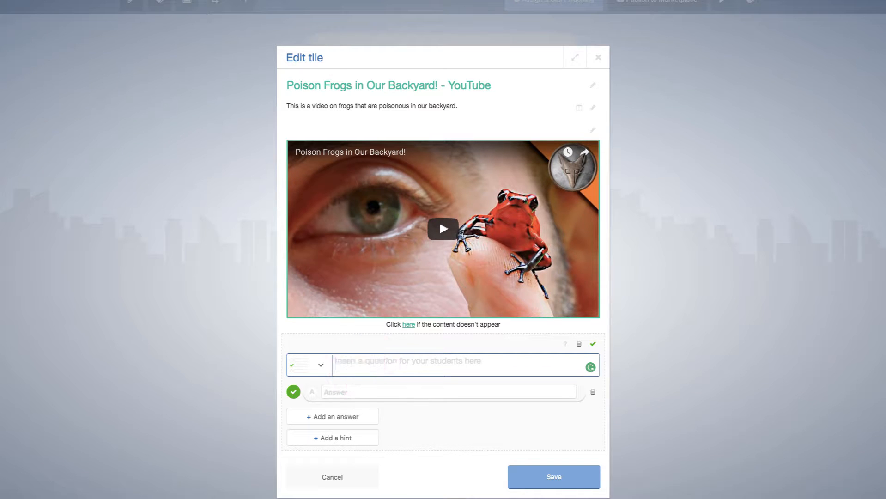
text(Wh)
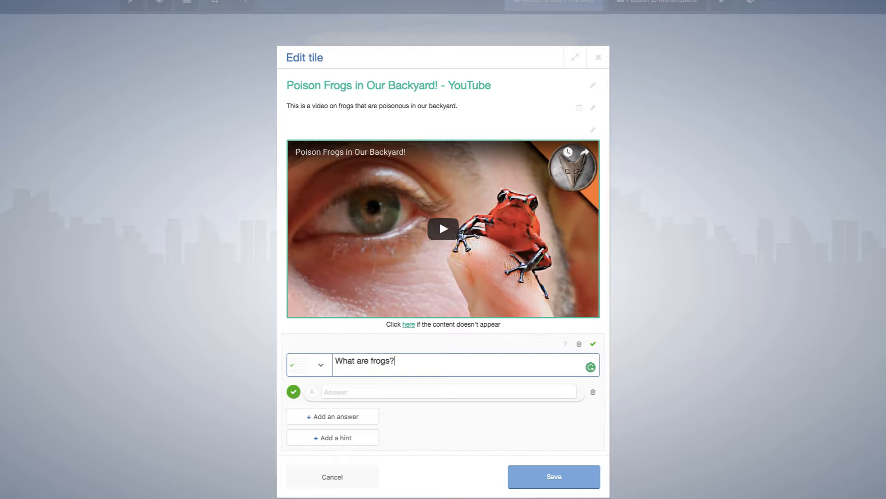
- Give the question four answer options: "a", "b", "c" and "d"
click(354, 392)
text(a)
click(324, 417)
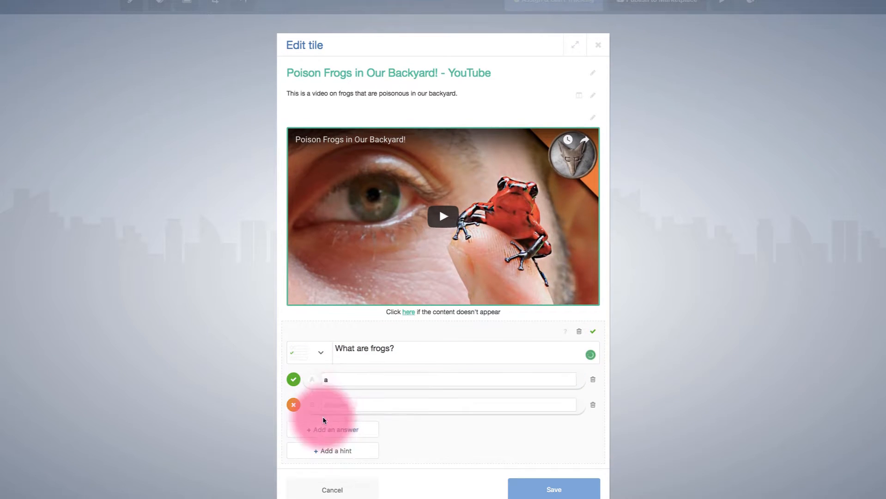
click(324, 405)
text(b)
click(323, 429)
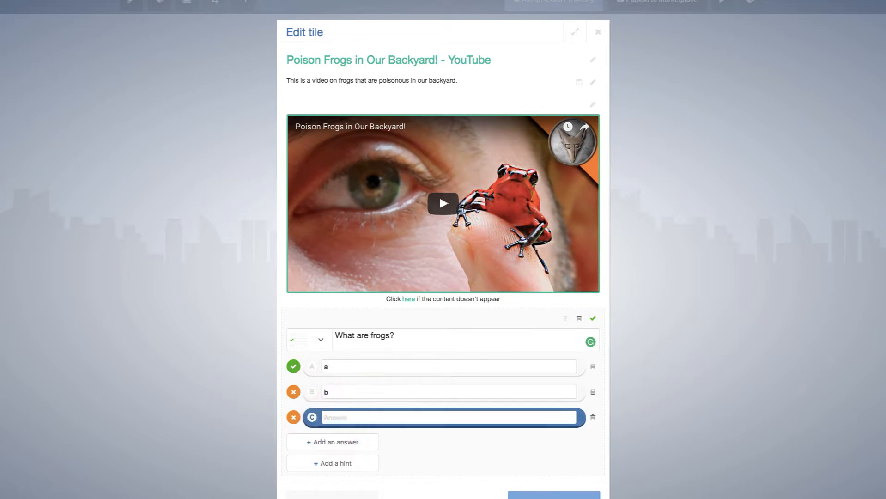
text(c)
click(332, 442)
click(329, 431)
text(d)
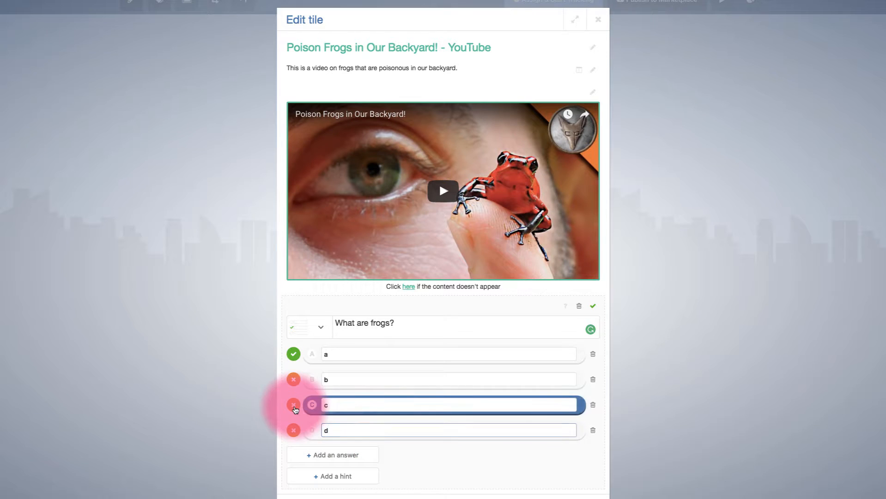
- Mark answer "c" as the correct one, delete answer "d" and save the tile
click(293, 405)
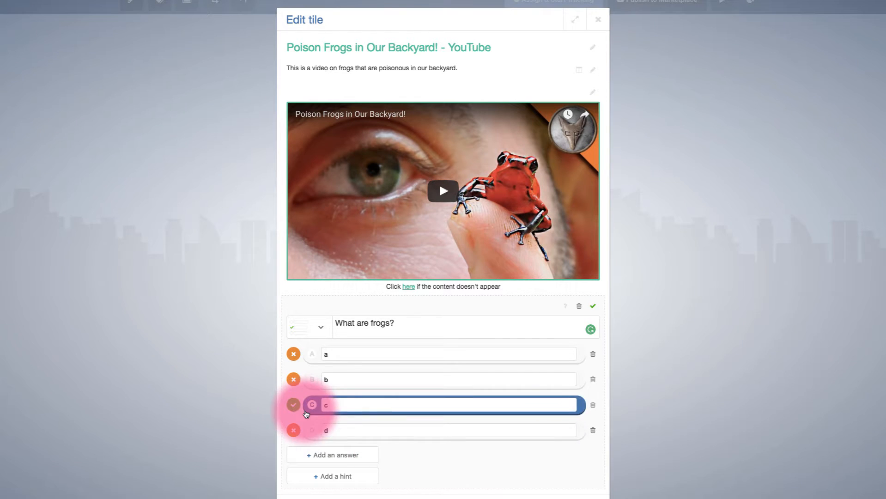
click(325, 476)
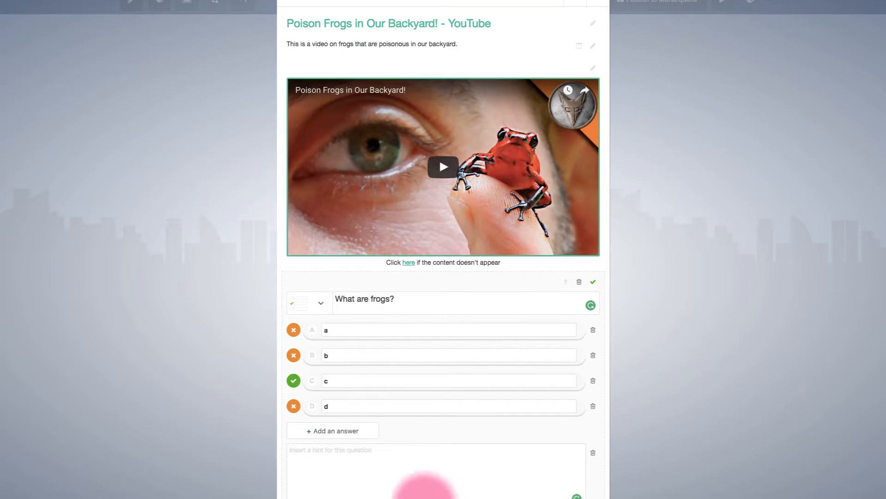
click(593, 453)
click(593, 431)
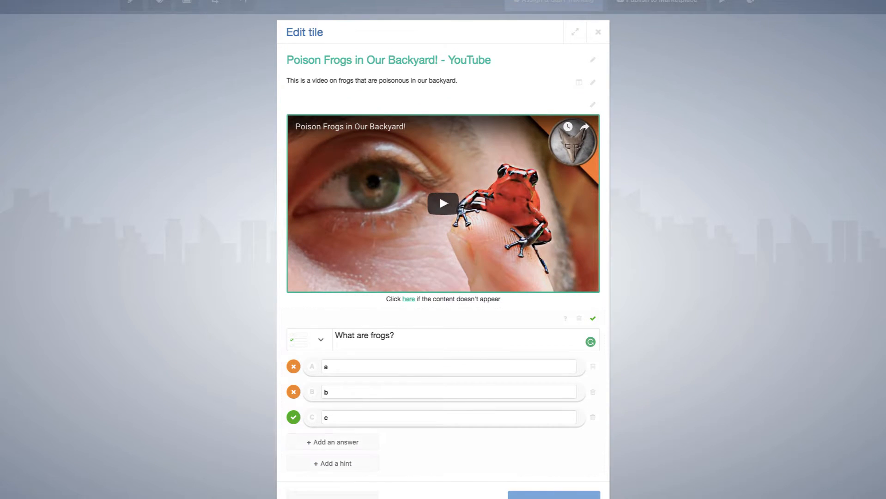
click(550, 493)
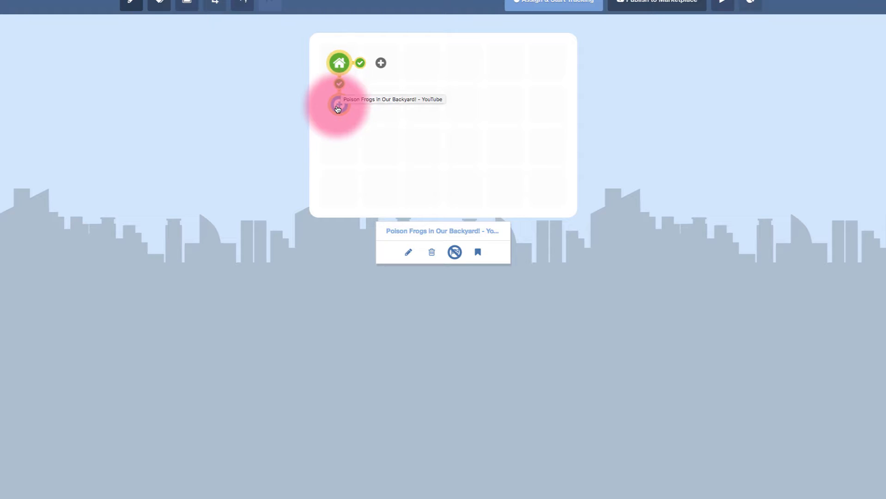
- Start a new tile directly below the first one and browse the poisonous frogs videos offered for it
click(339, 104)
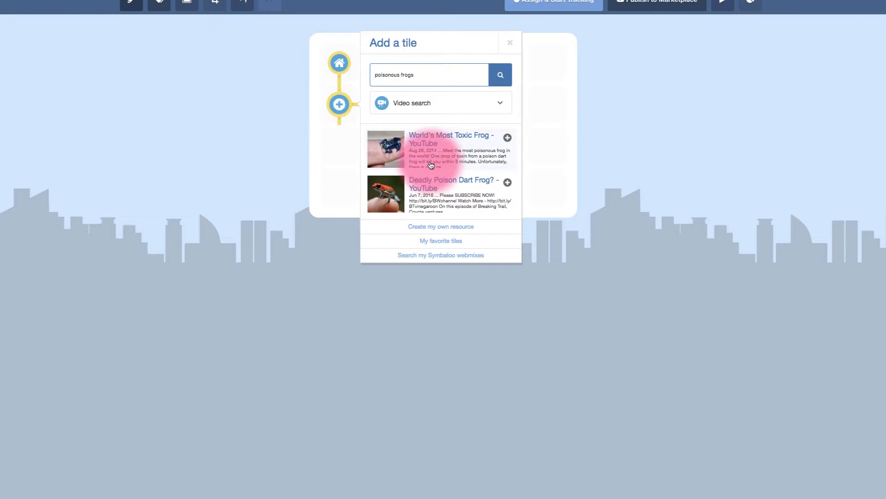
scroll(420, 164, down, 5)
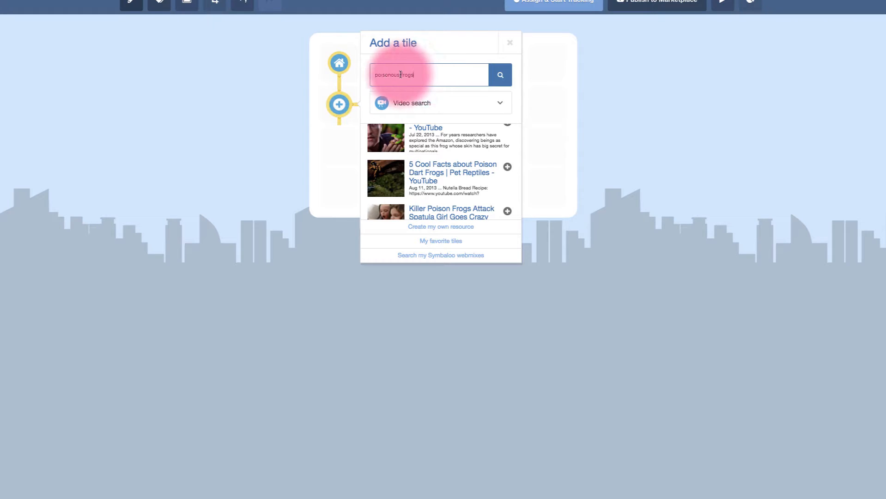
drag(412, 74, 370, 72)
text(frog vie)
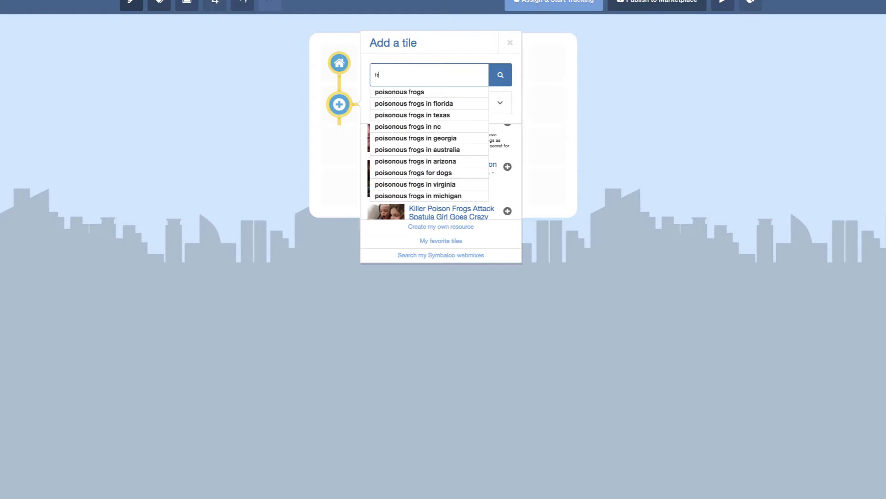
click(407, 101)
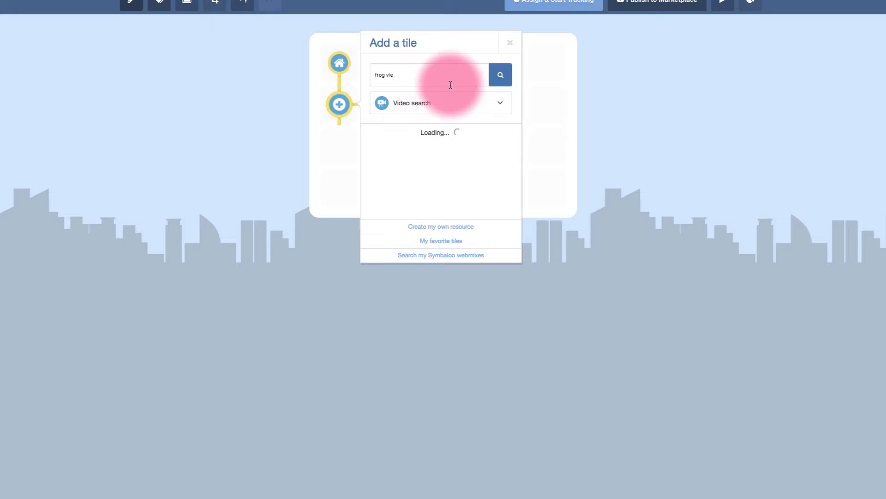
- Search the videos for "poisonous frogs in florida" for the second tile
drag(427, 77, 374, 75)
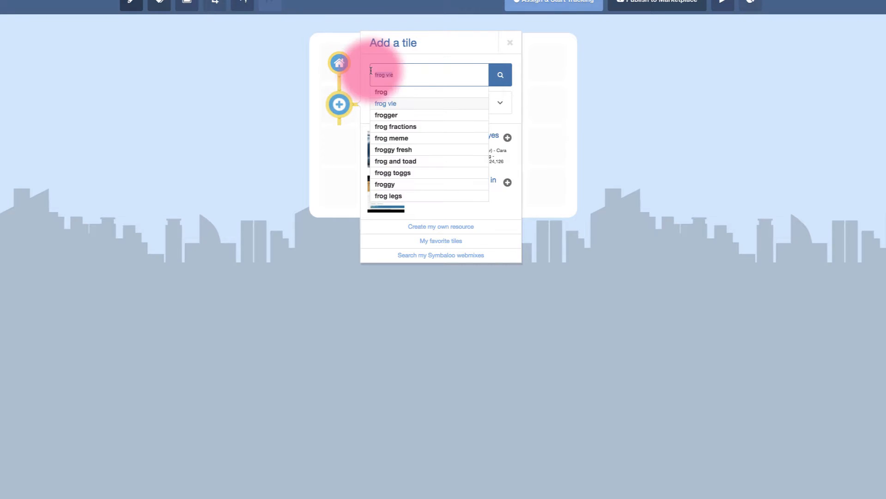
text(poisonous frogs in fl)
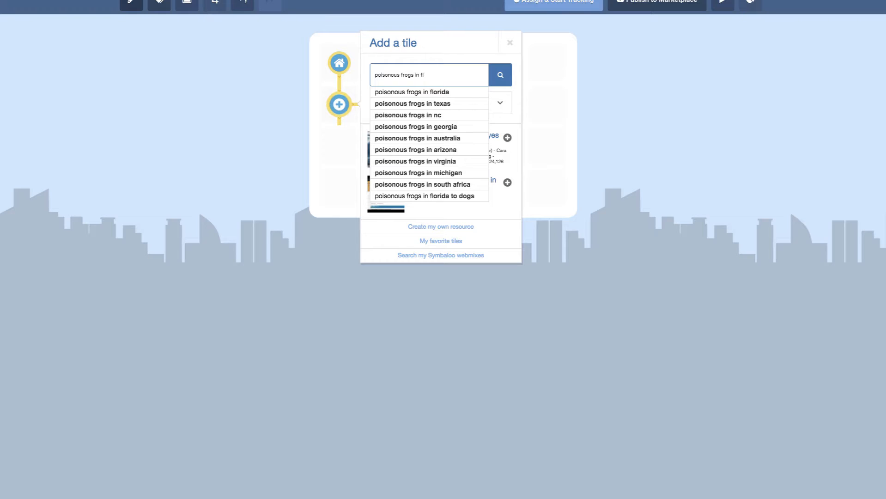
click(418, 95)
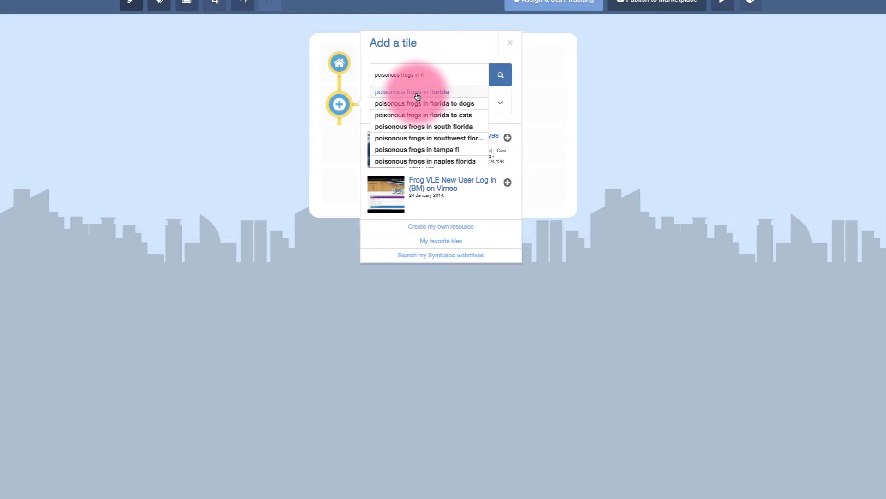
click(455, 94)
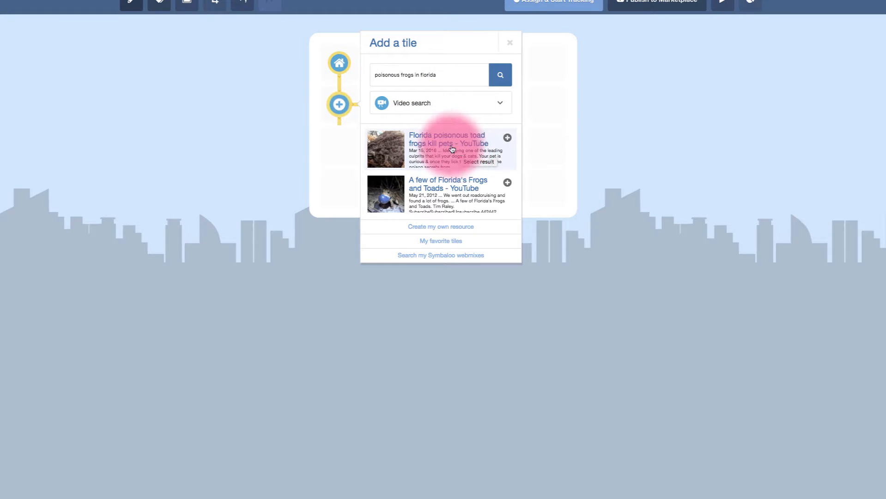
- Choose the "Millions of frogs migrating in Florida. - YouTube" video as the second tile and save it without a description or question
scroll(456, 152, down, 2)
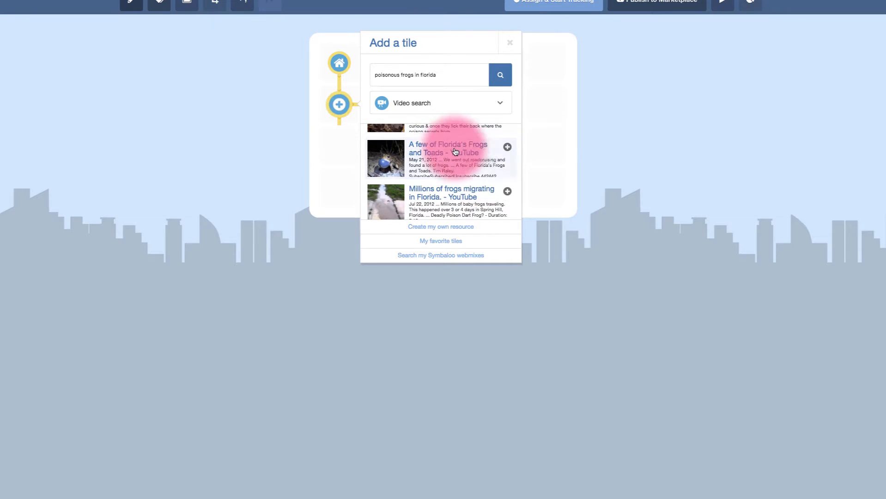
scroll(478, 174, down, 2)
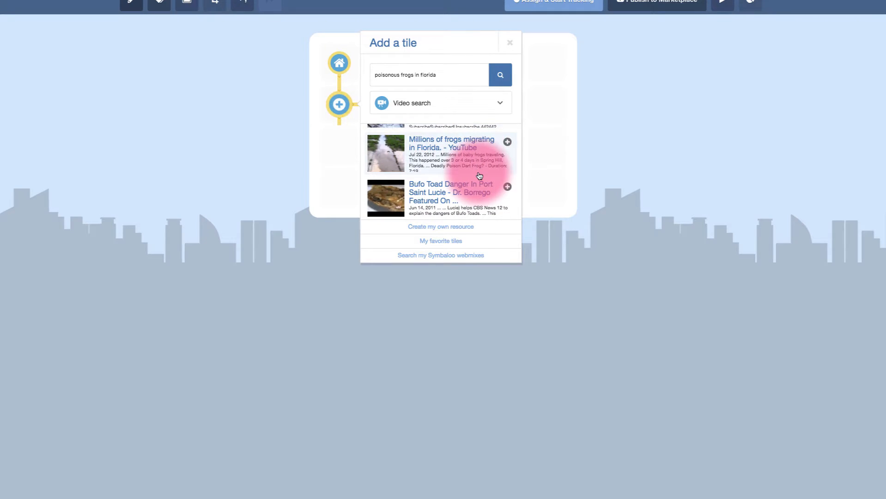
scroll(481, 174, down, 1)
scroll(474, 173, up, 1)
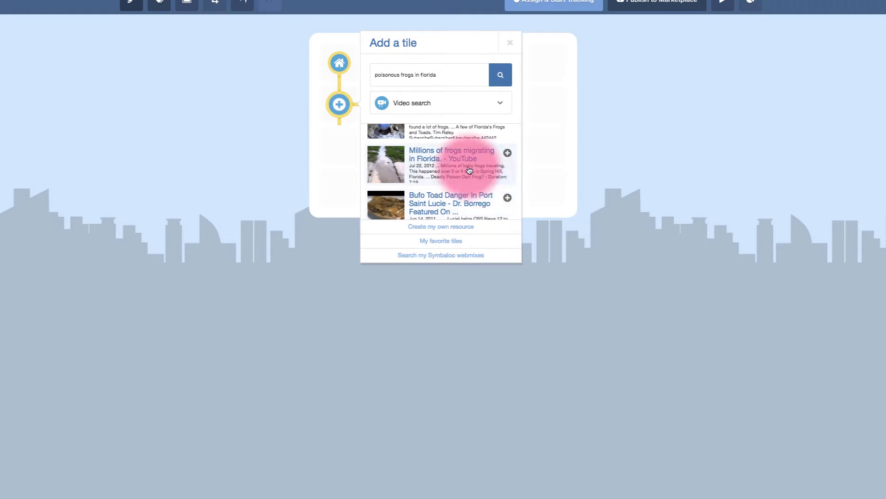
click(429, 162)
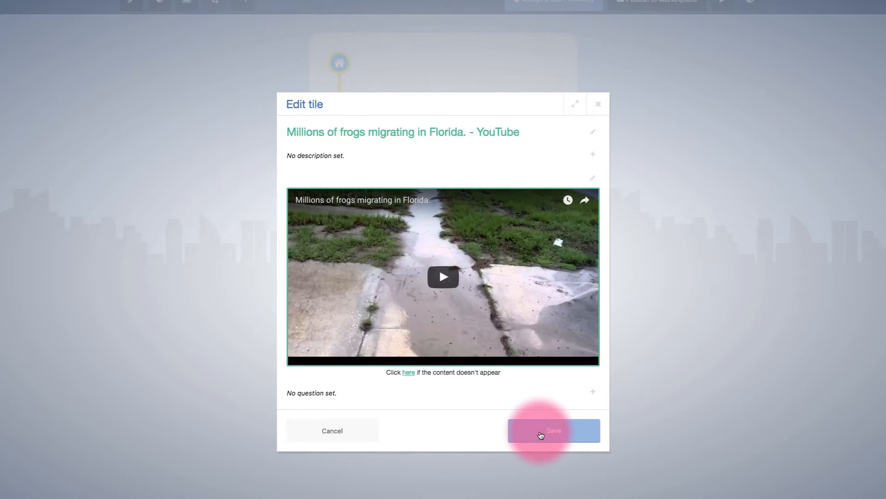
click(540, 432)
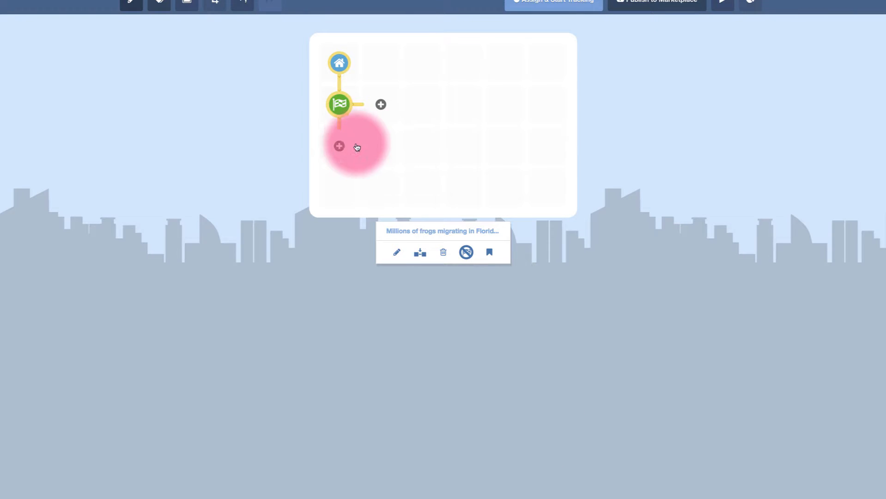
- Add a tile below the second one using the "Montana Plague Of Frogs" YouTube video from a "frogs in Montana" search, and save it
click(339, 147)
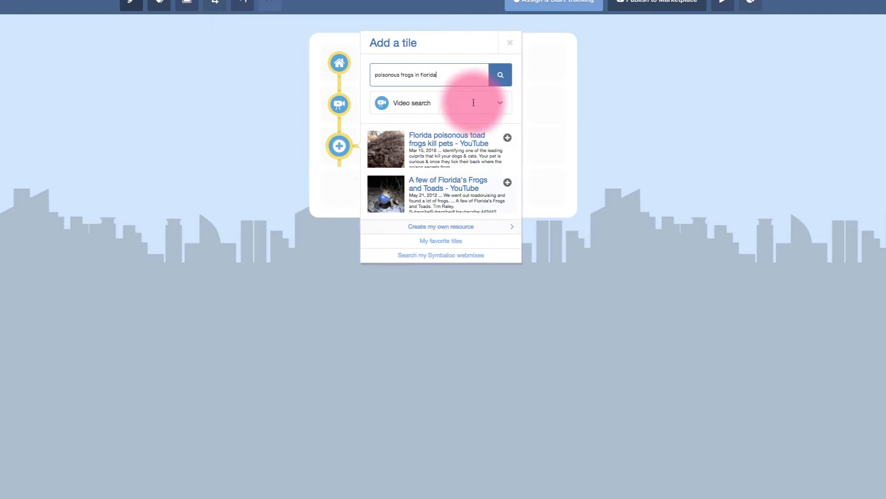
click(420, 74)
key(BackSpace)
key(BackSpace)
key(BackSpace)
key(BackSpace)
key(BackSpace)
key(BackSpace)
key(BackSpace)
key(BackSpace)
key(BackSpace)
key(BackSpace)
key(BackSpace)
key(BackSpace)
key(BackSpace)
key(BackSpace)
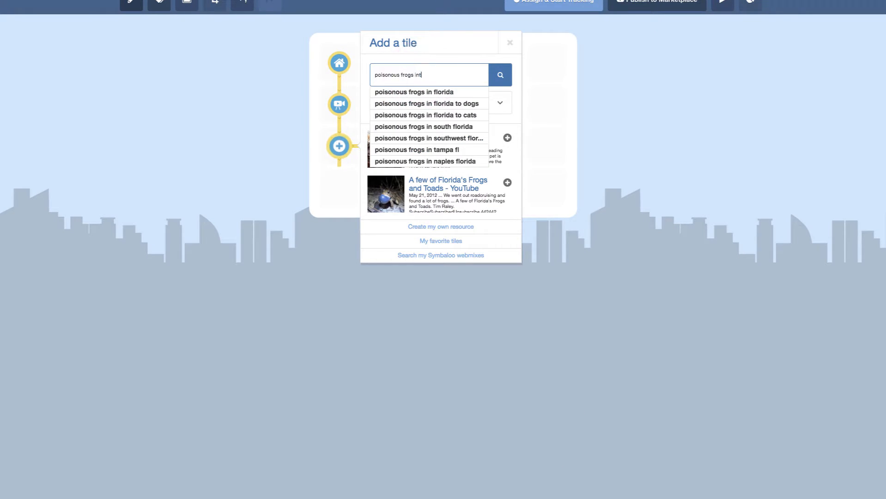
key(BackSpace)
key(BackSpace)
key(BackSpace)
key(BackSpace)
key(BackSpace)
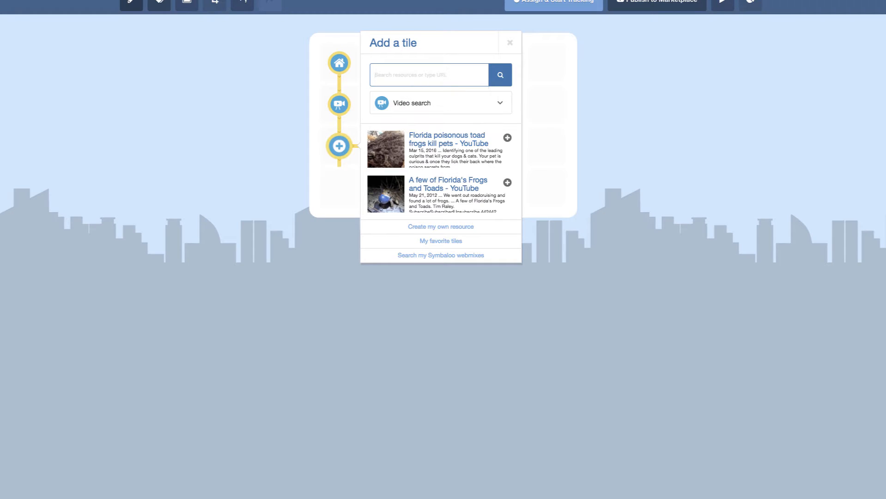
text(frogs in Montan)
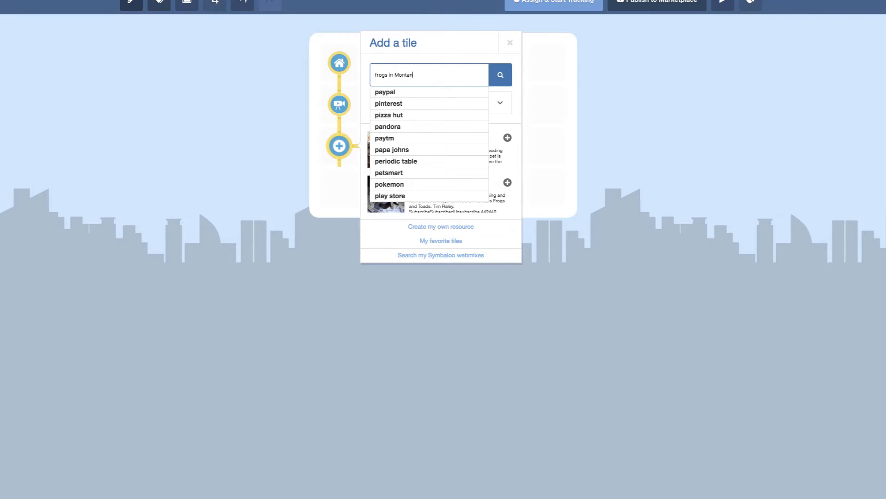
text(a)
click(508, 79)
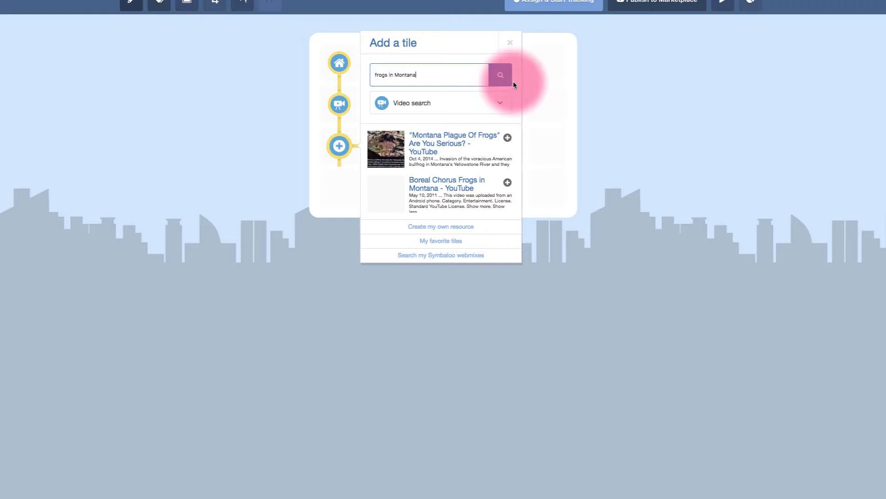
click(449, 140)
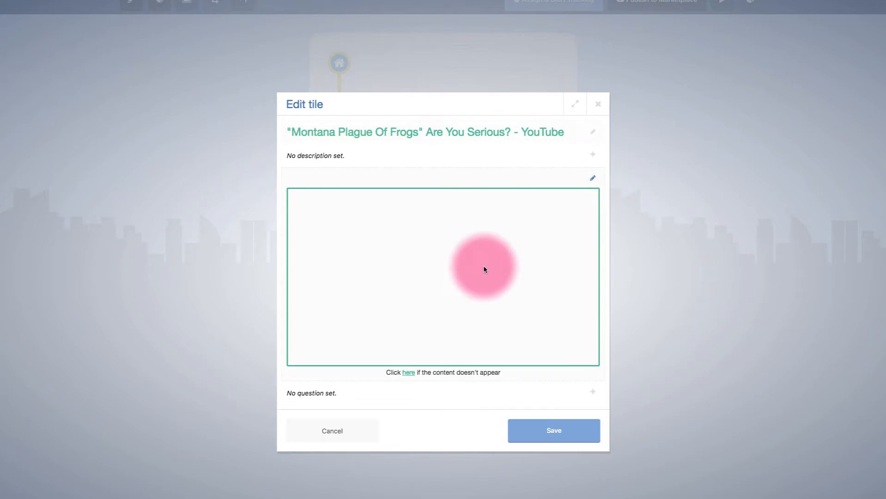
click(560, 432)
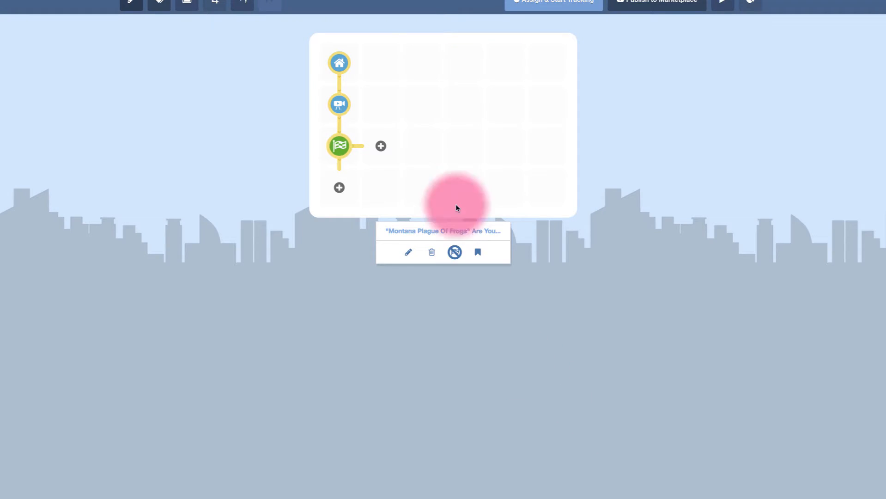
click(342, 68)
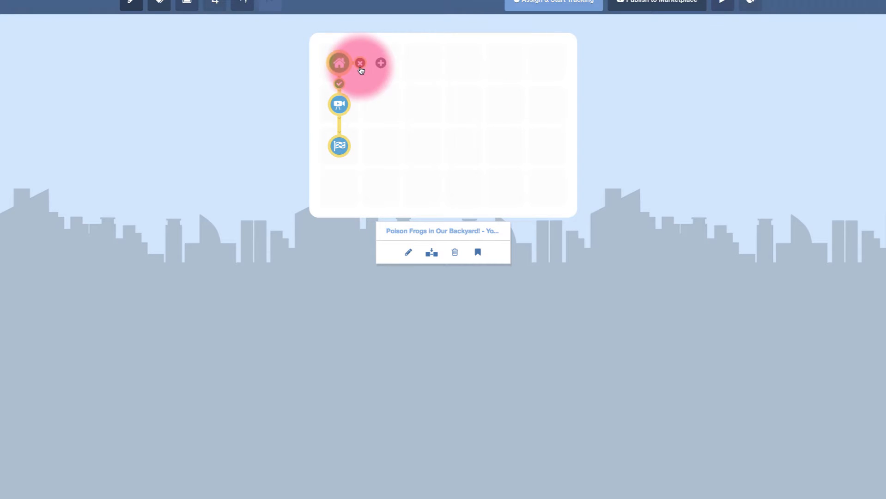
click(382, 66)
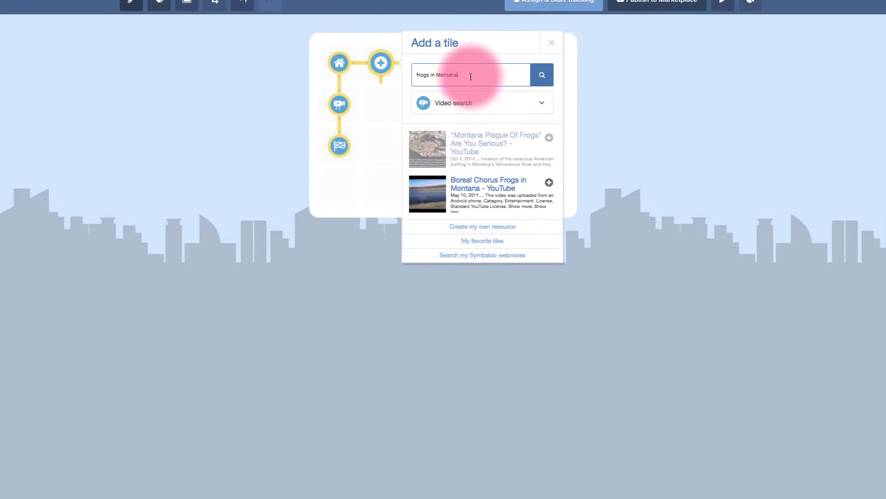
text(What)
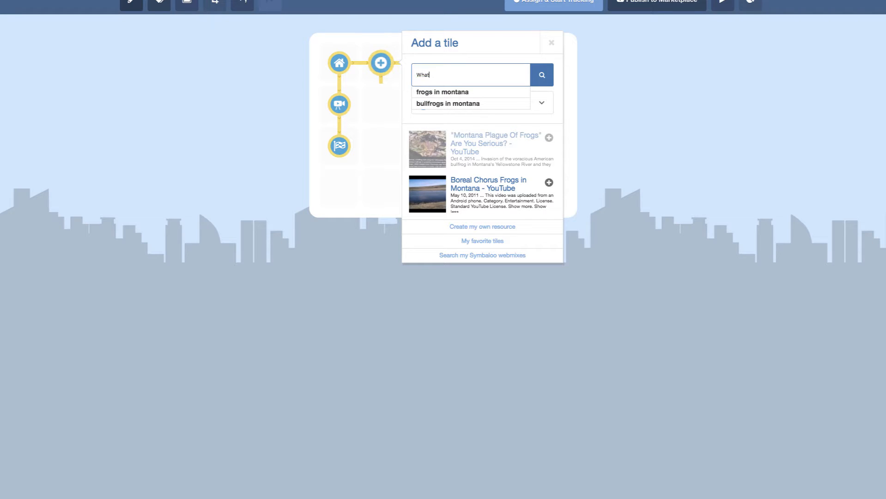
text( are frogs?)
key(Return)
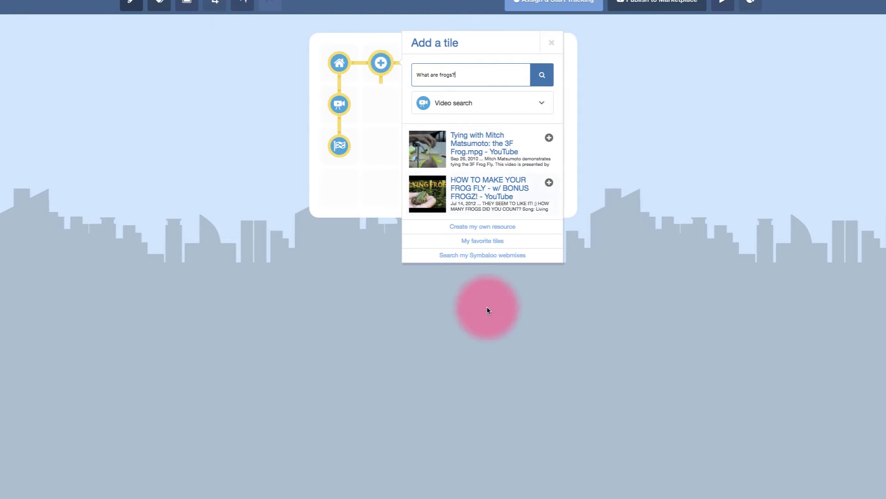
click(560, 229)
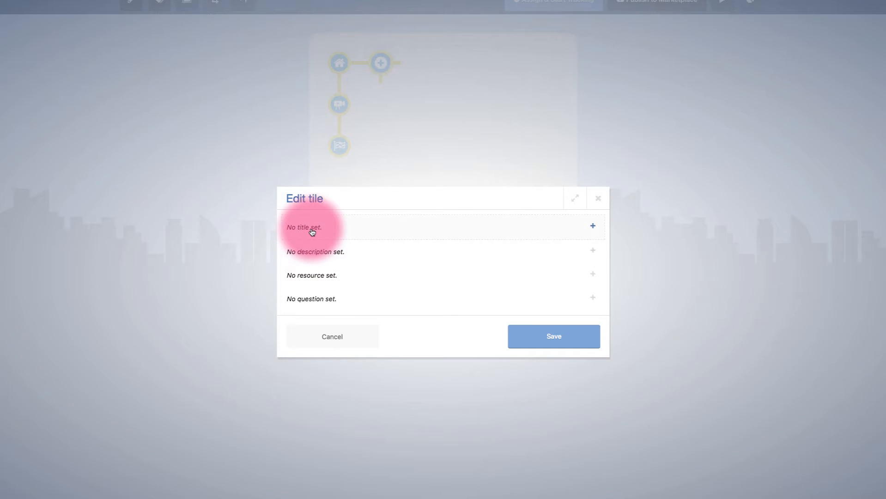
click(344, 300)
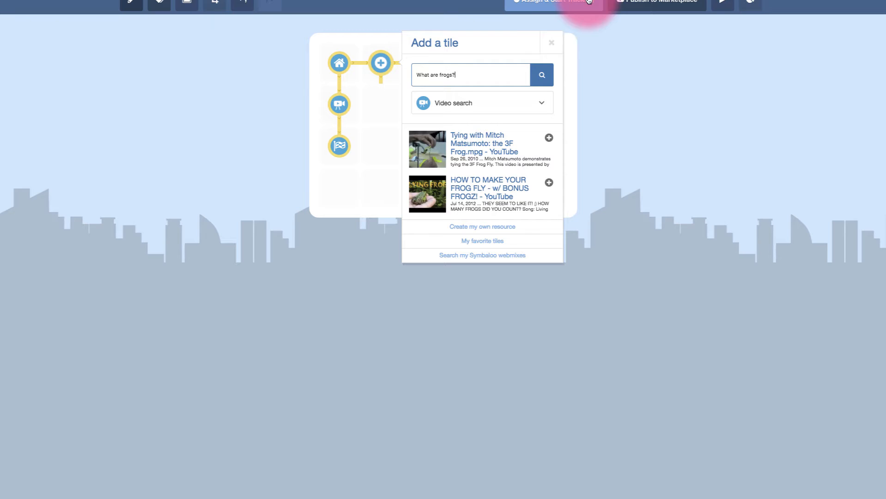
click(551, 43)
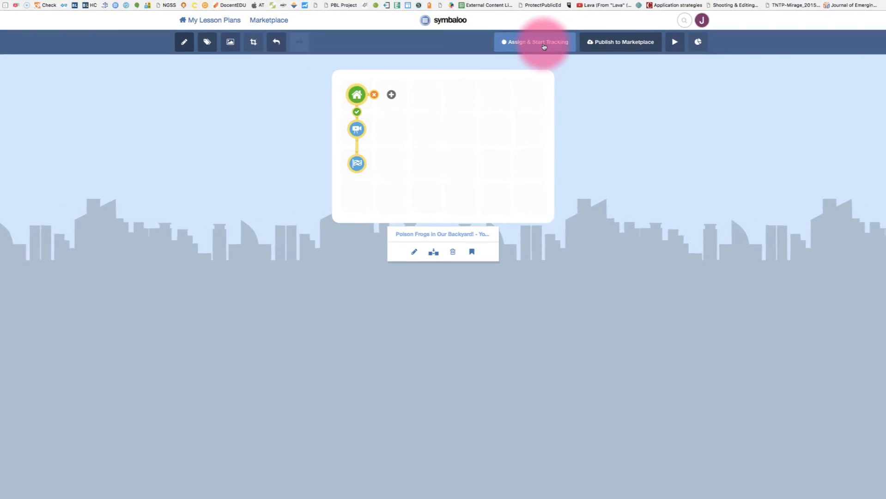
- Assign the frogs lesson plan with tracking started and copy its session code
click(544, 47)
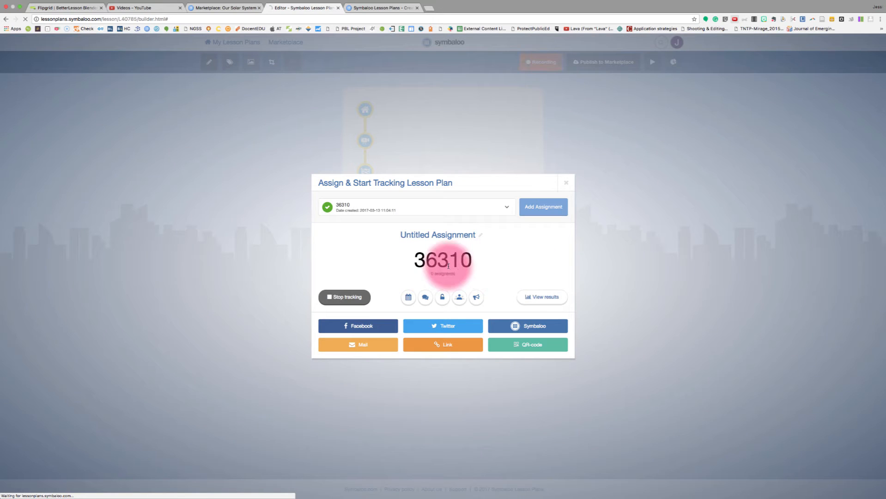
mouse_move(498, 269)
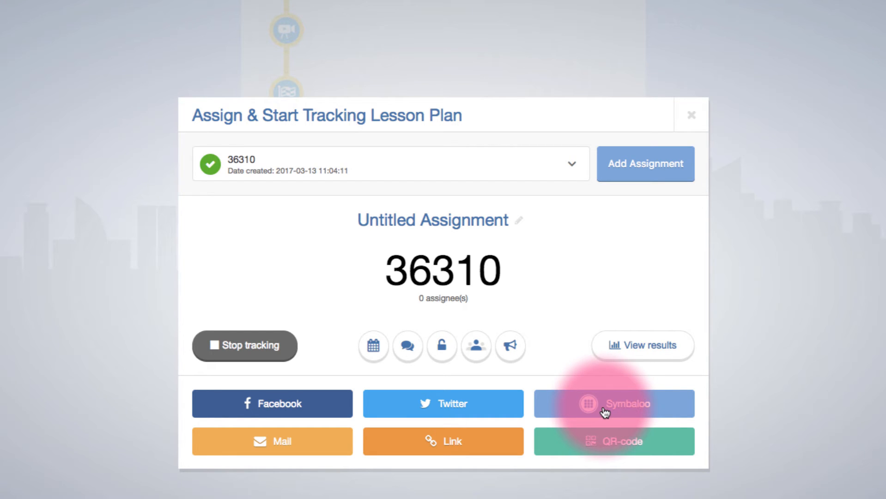
mouse_move(500, 271)
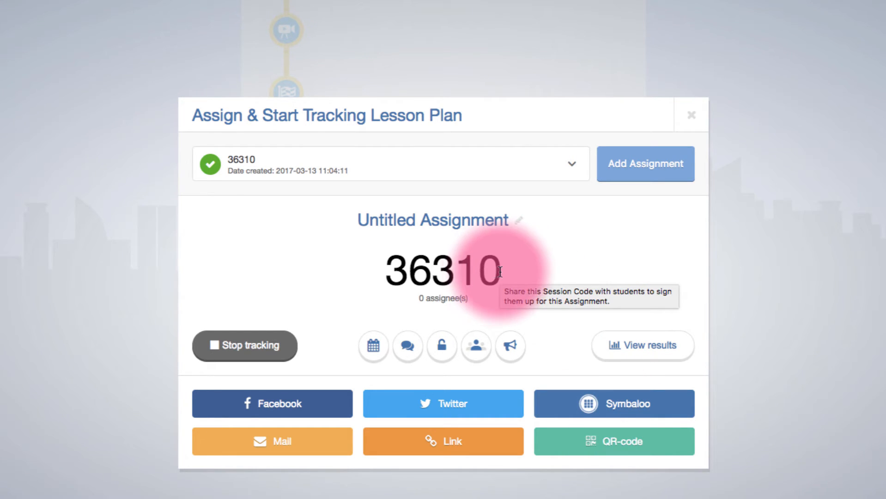
drag(500, 272, 386, 266)
key(super+c)
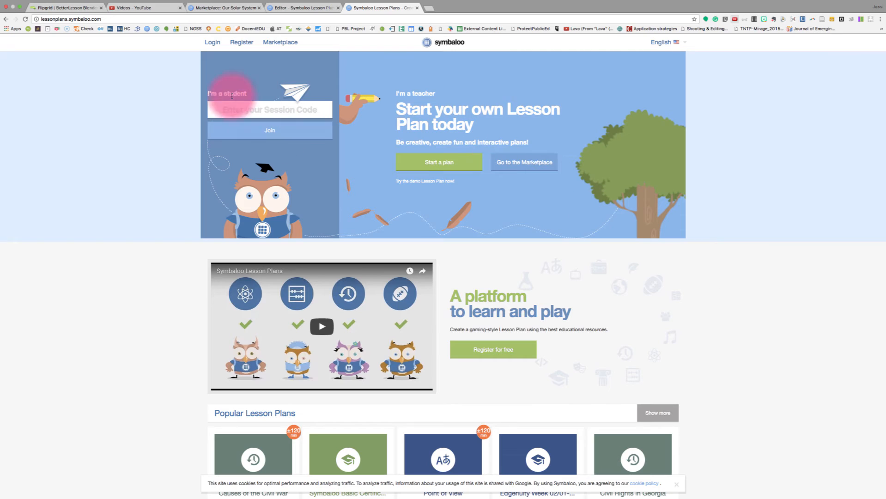
- Enter the copied session code on the Symbaloo Lesson Plans home page and join the assignment as a student
click(247, 111)
key(super+v)
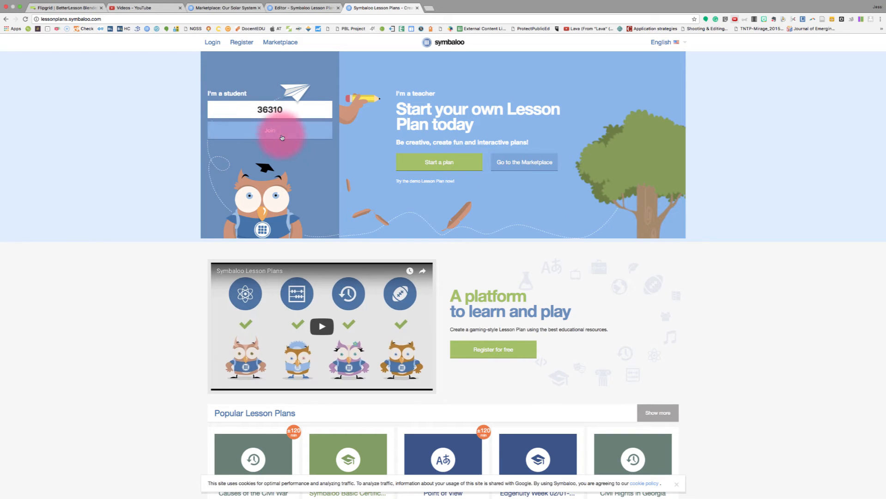
click(264, 133)
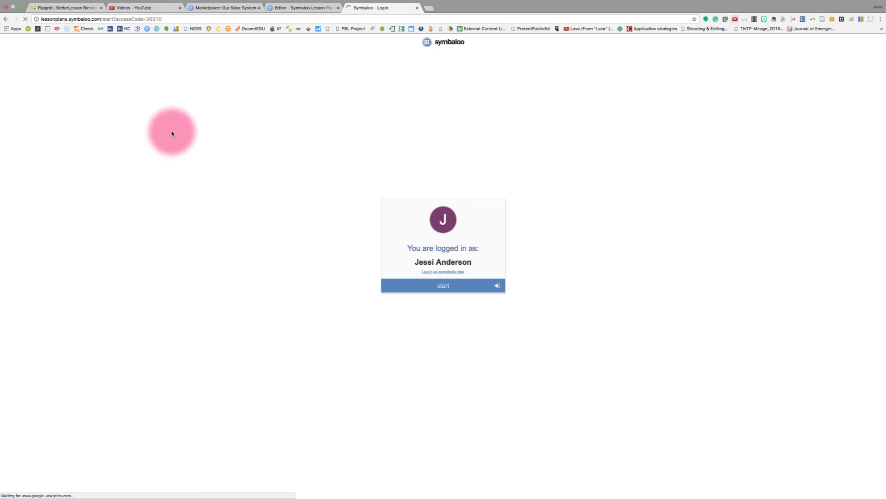
- Log in as somebody else by replacing the filled-in name with a sample student's name, and enter the assignment
click(452, 272)
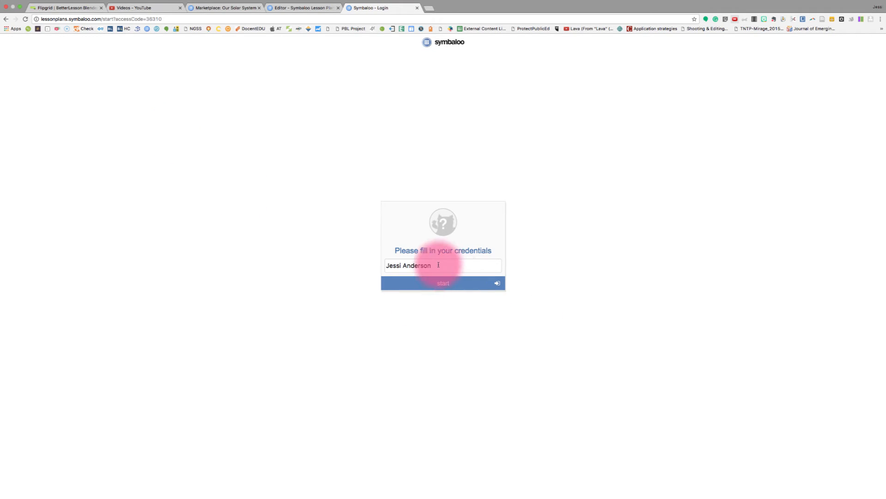
key(BackSpace)
key(BackSpace)
key(BackSpace)
key(BackSpace)
key(BackSpace)
key(BackSpace)
key(BackSpace)
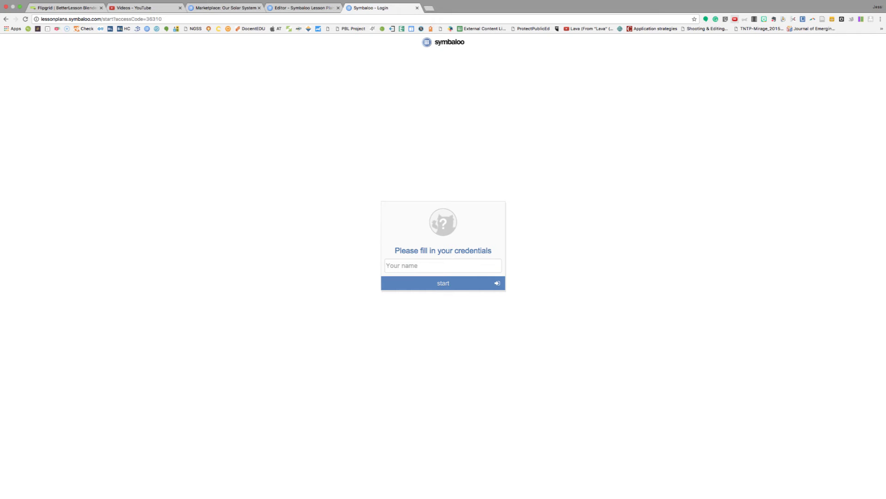
text(Fred Freddy)
click(445, 282)
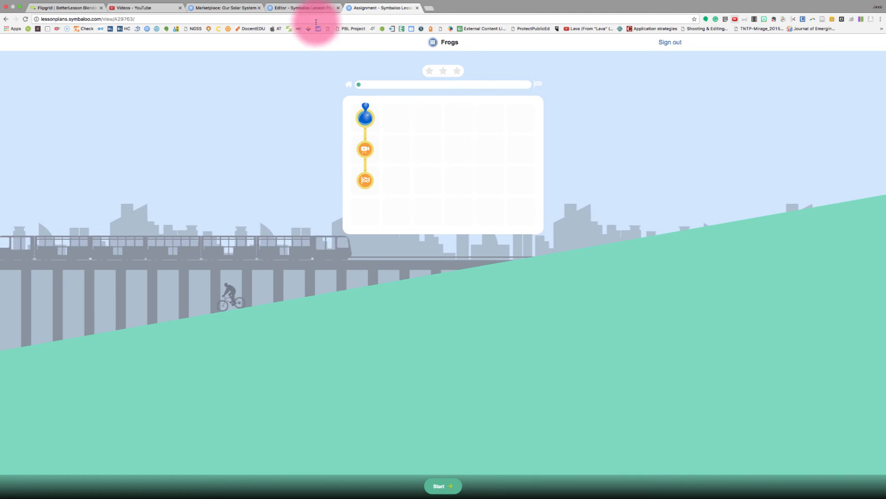
- Return to the lesson plan editor and close the assignment tracking dialog
click(303, 8)
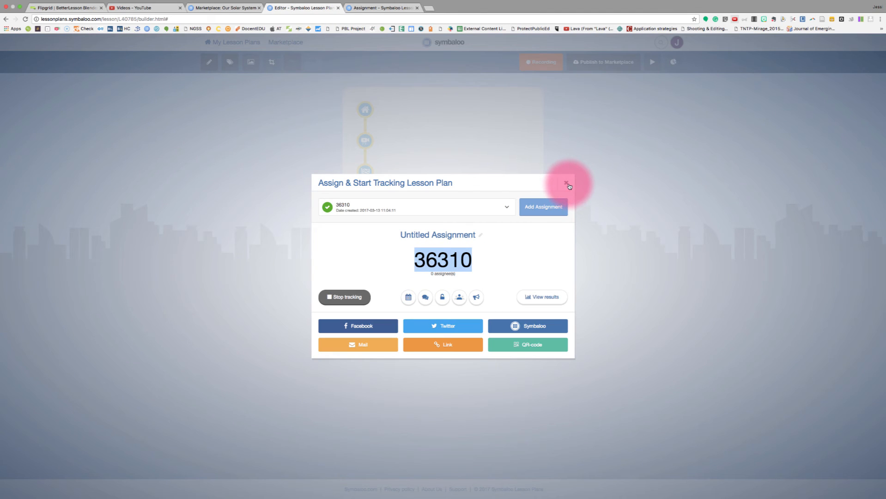
click(567, 184)
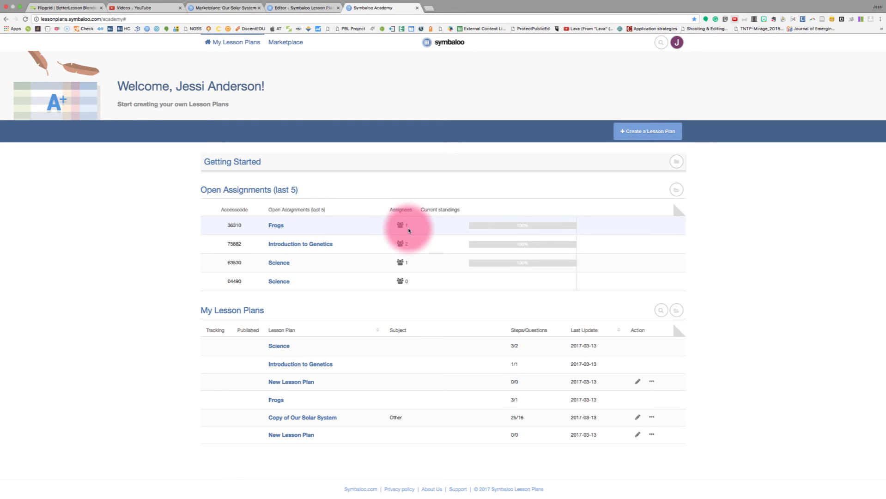
- Open the Frogs assignment's results from the open assignments and examine the joined student's results for each tile
click(272, 226)
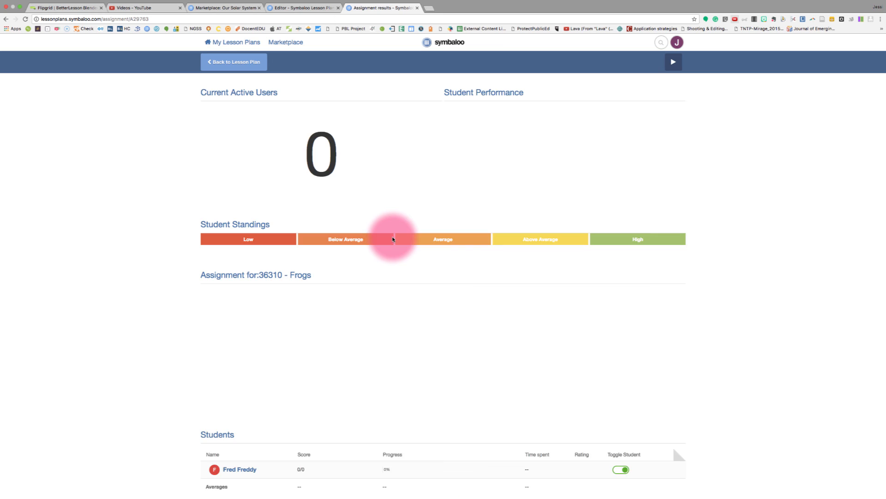
scroll(203, 244, down, 2)
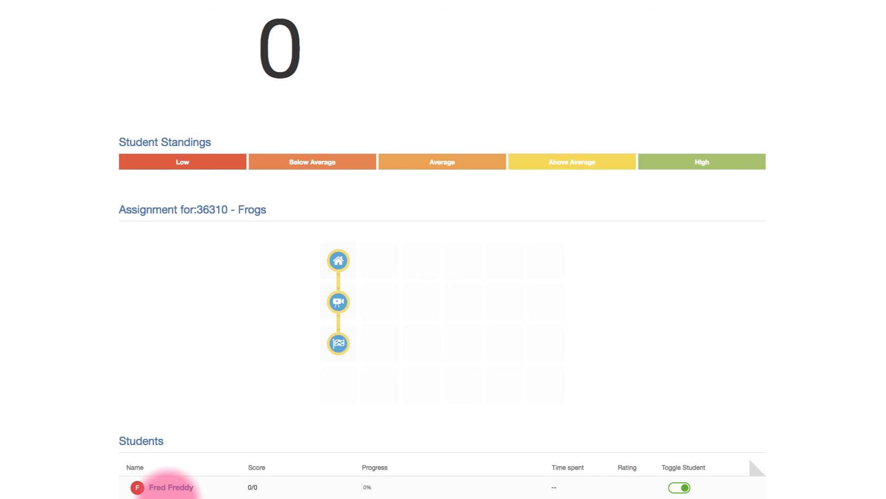
click(171, 488)
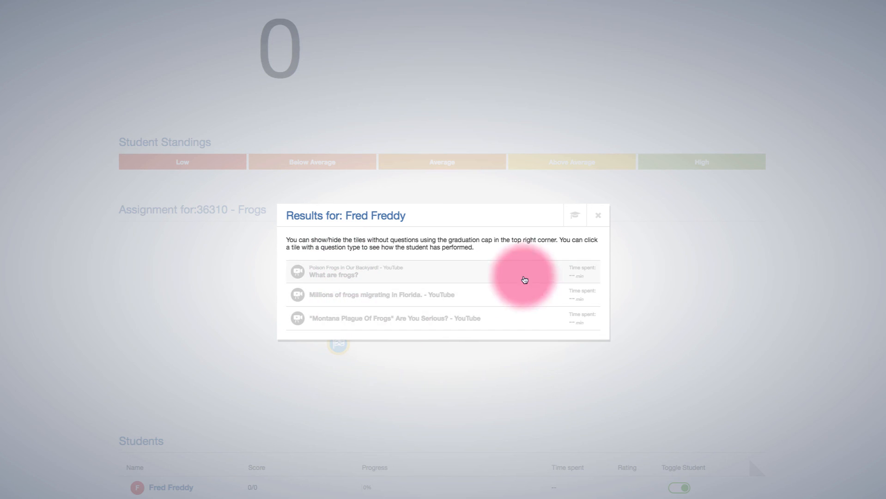
click(598, 216)
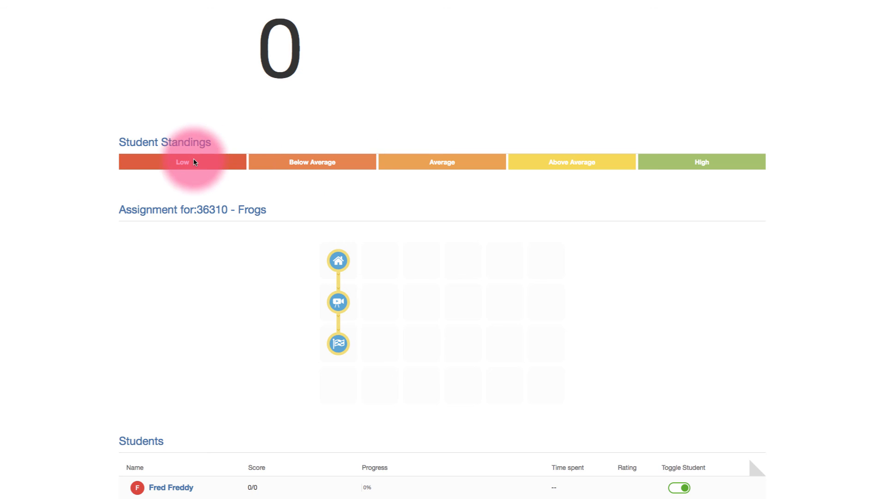